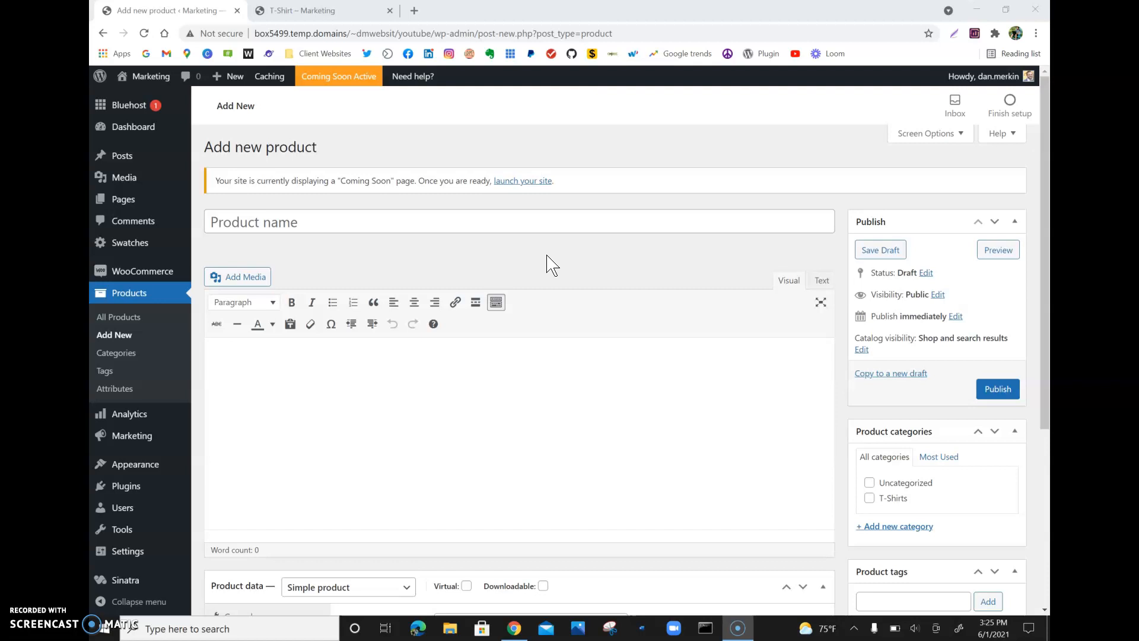
- Assign the new product to the T-Shirts category and name it T-Shirt
{"action": "left_click", "coordinate": [870, 499]}
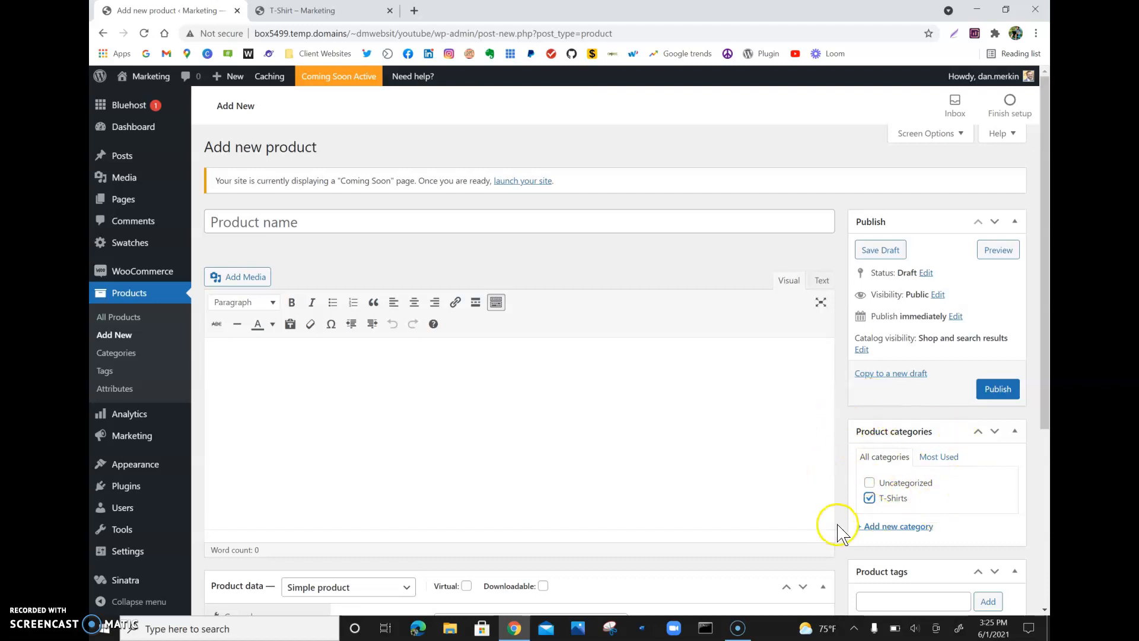
{"action": "left_click", "coordinate": [435, 224]}
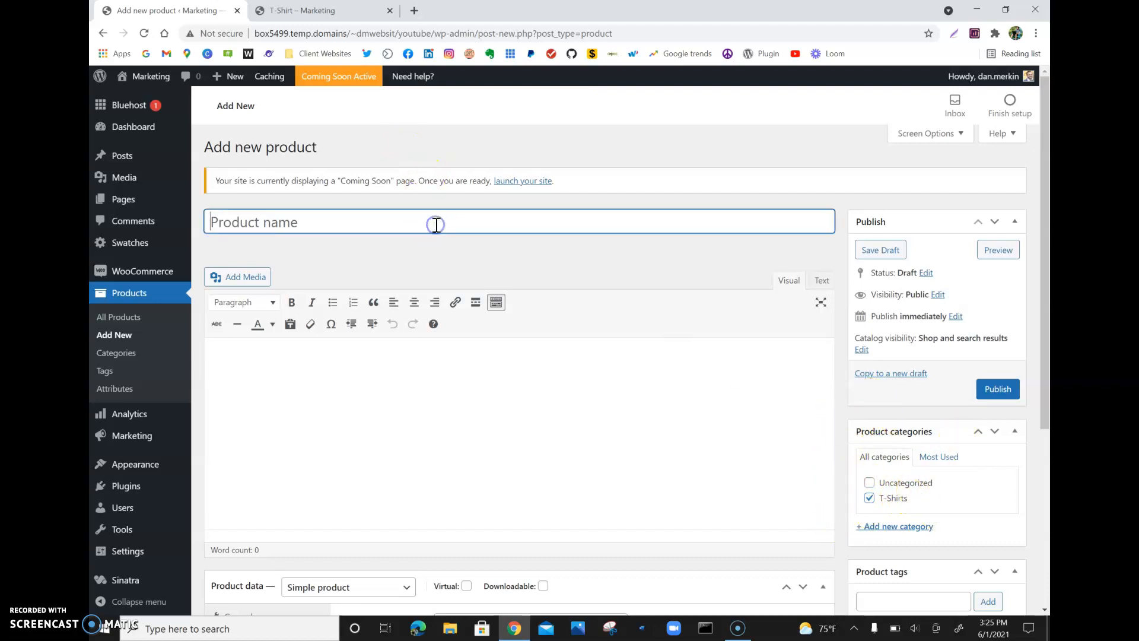
{"action": "type", "text": "T"}
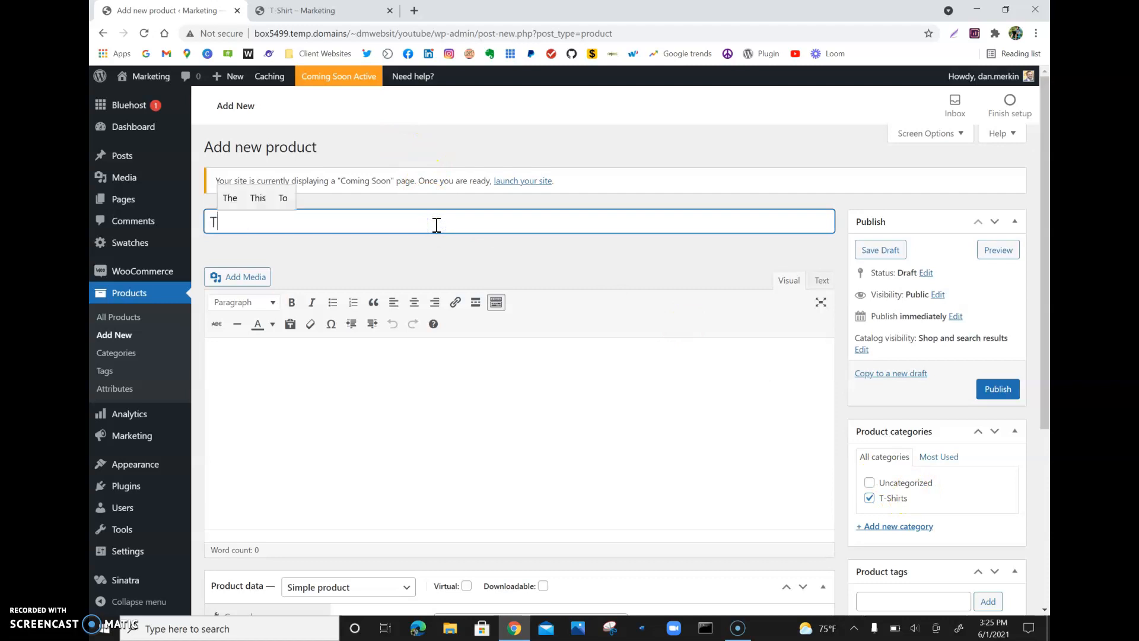
{"action": "type", "text": "-Shirt"}
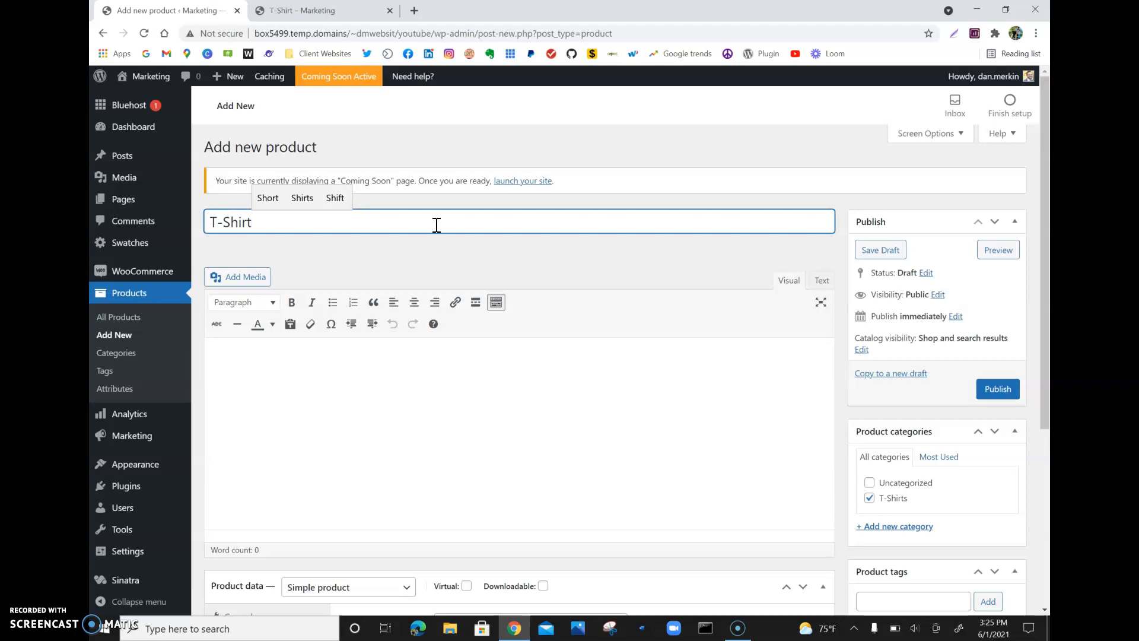
- Publish the T-Shirt product
{"action": "scroll", "coordinate": [436, 224], "scroll_direction": "down", "scroll_amount": 5}
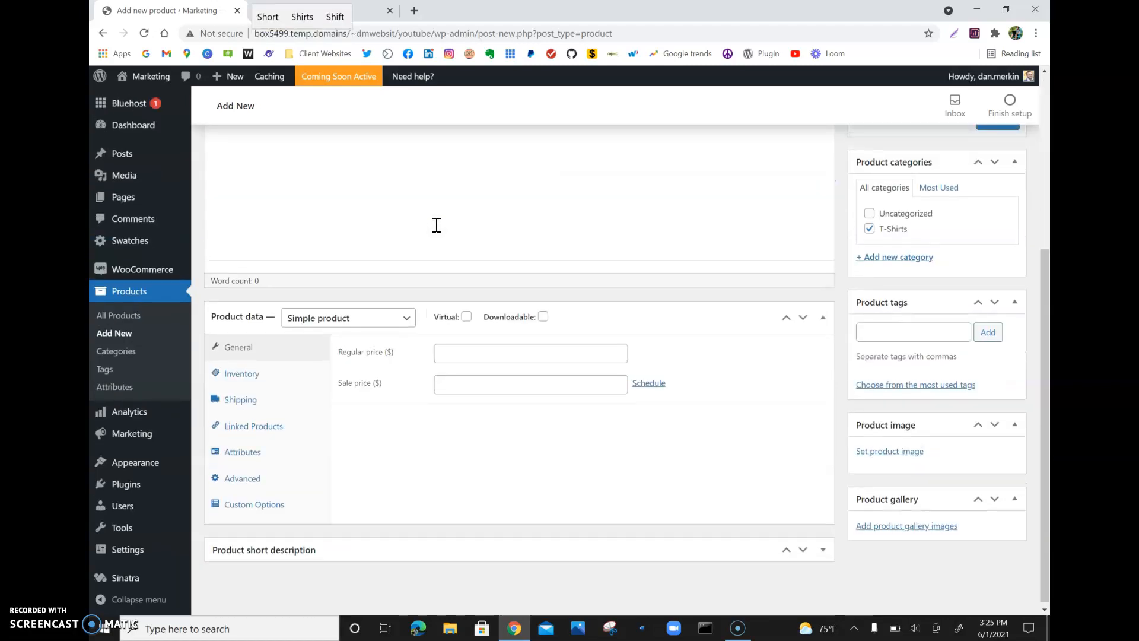
{"action": "scroll", "coordinate": [436, 225], "scroll_direction": "up", "scroll_amount": 2}
{"action": "left_click", "coordinate": [983, 217]}
{"action": "scroll", "coordinate": [984, 214], "scroll_direction": "down", "scroll_amount": 2}
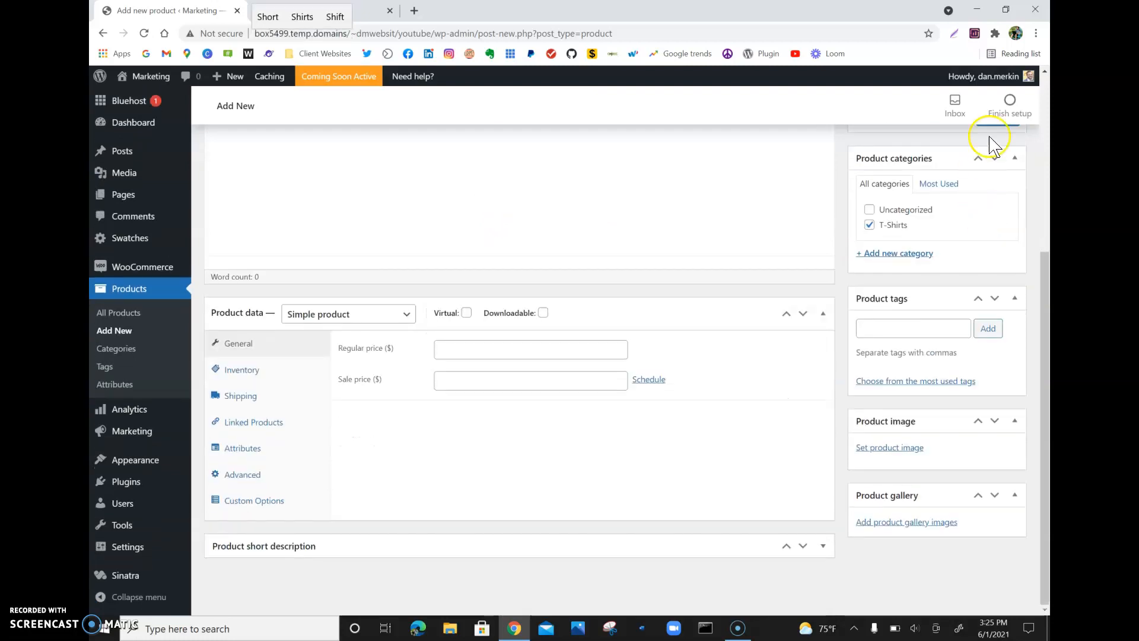
{"action": "scroll", "coordinate": [1005, 142], "scroll_direction": "up", "scroll_amount": 1}
{"action": "left_click", "coordinate": [1000, 169]}
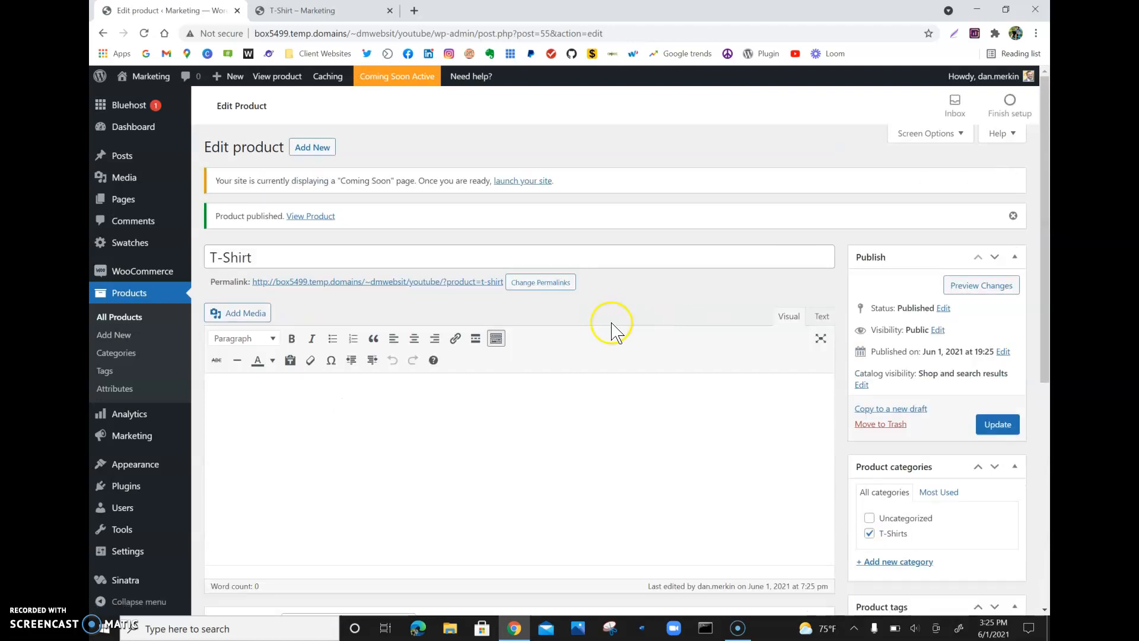
- Change the product data type to Variable product and open the Attributes section
{"action": "scroll", "coordinate": [610, 322], "scroll_direction": "down", "scroll_amount": 5}
{"action": "scroll", "coordinate": [609, 322], "scroll_direction": "down", "scroll_amount": 1}
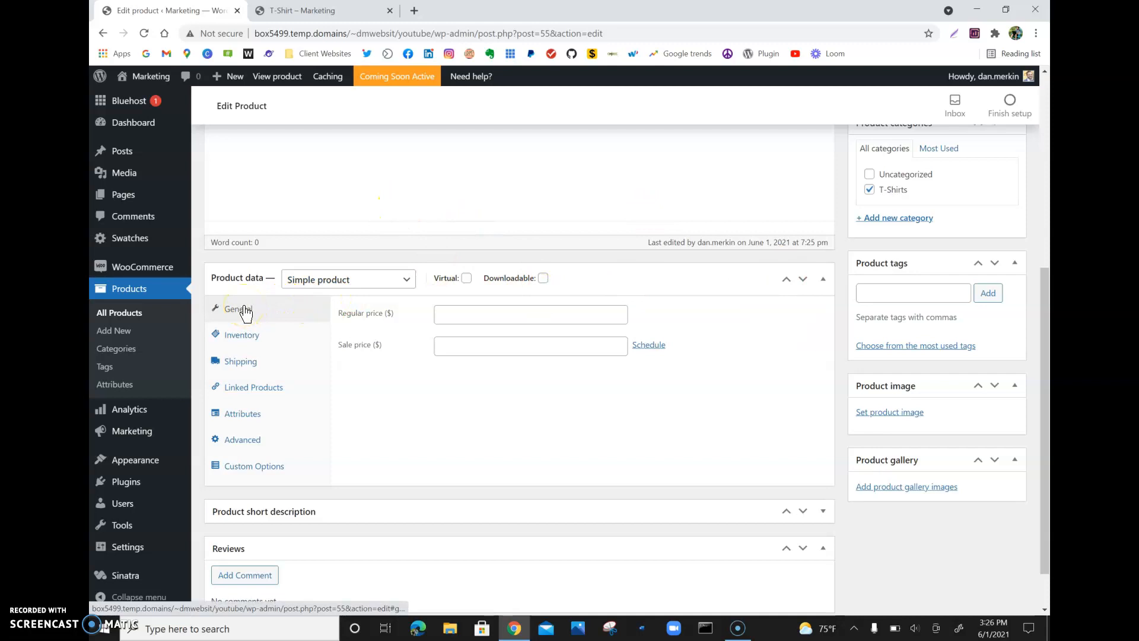
{"action": "left_click", "coordinate": [293, 290]}
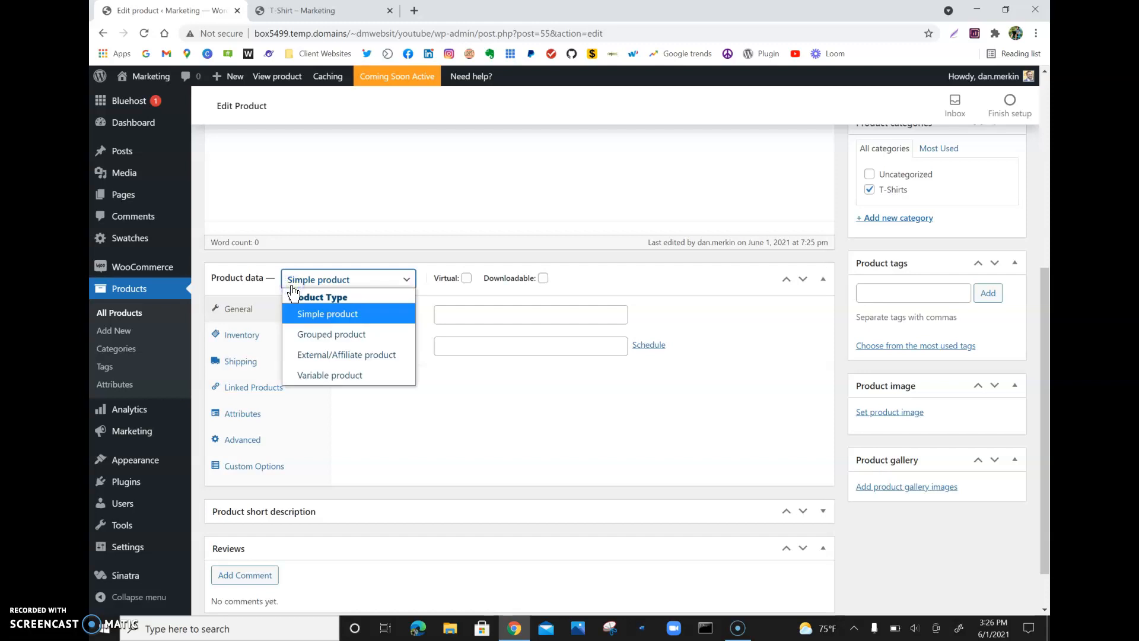
{"action": "left_click", "coordinate": [293, 288]}
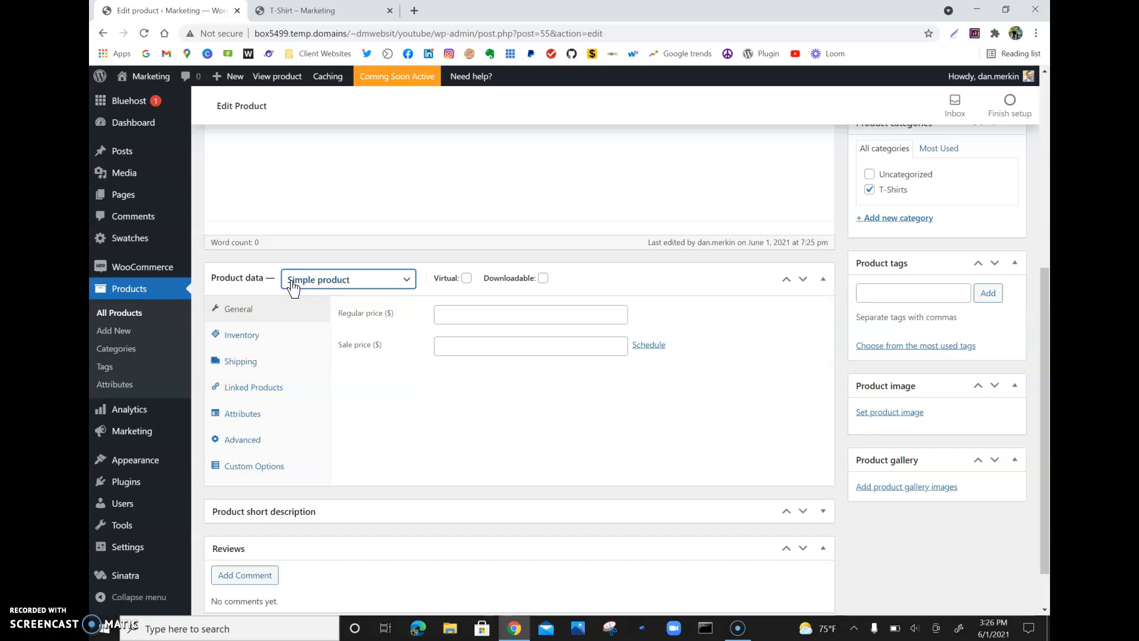
{"action": "left_click", "coordinate": [293, 286]}
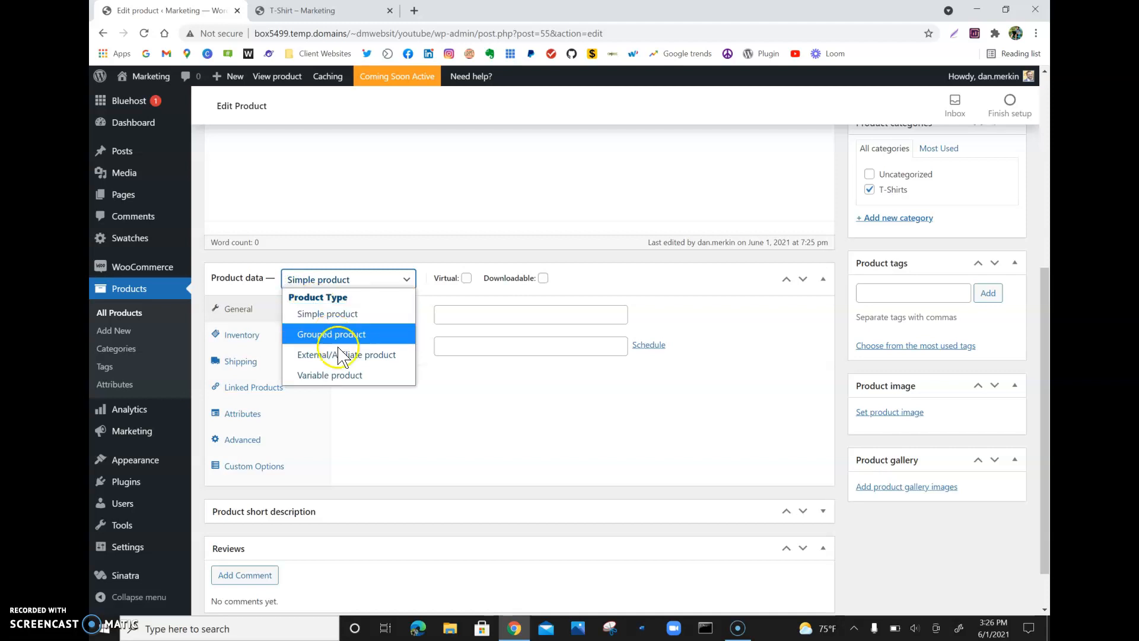
{"action": "left_click", "coordinate": [332, 375]}
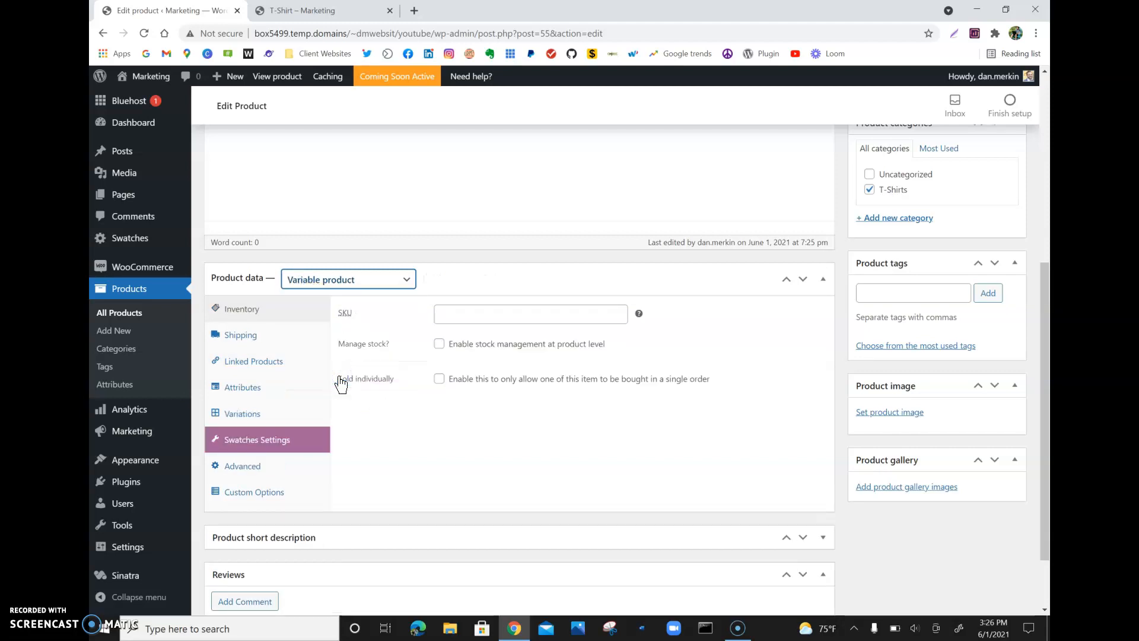
{"action": "left_click", "coordinate": [246, 386]}
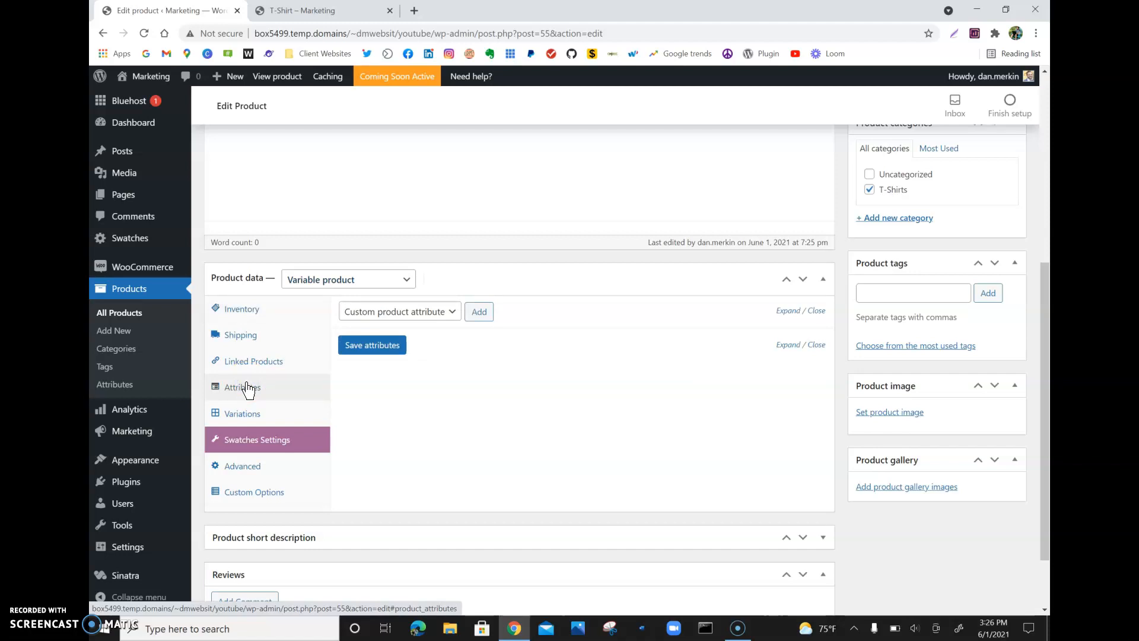
{"action": "left_click", "coordinate": [406, 291]}
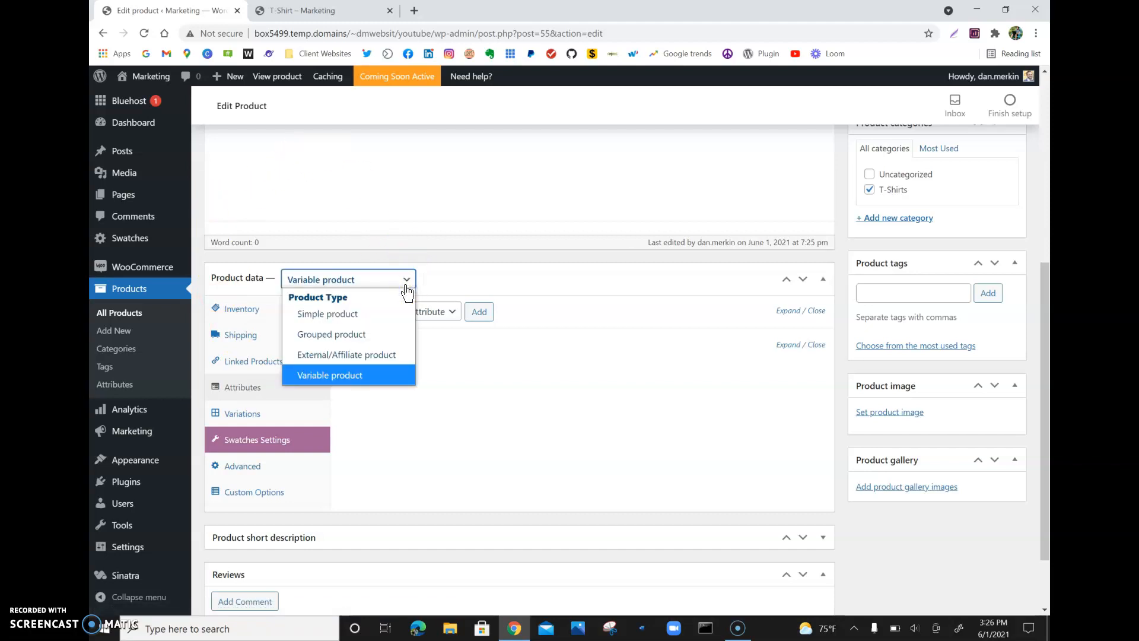
{"action": "left_click", "coordinate": [406, 291]}
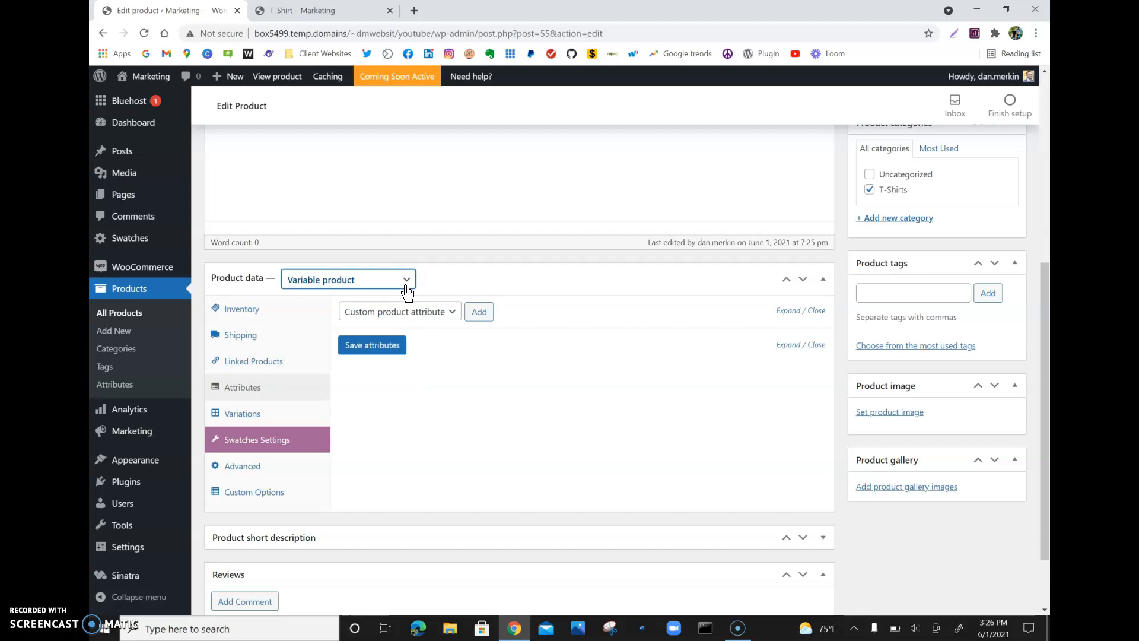
{"action": "left_click", "coordinate": [457, 279]}
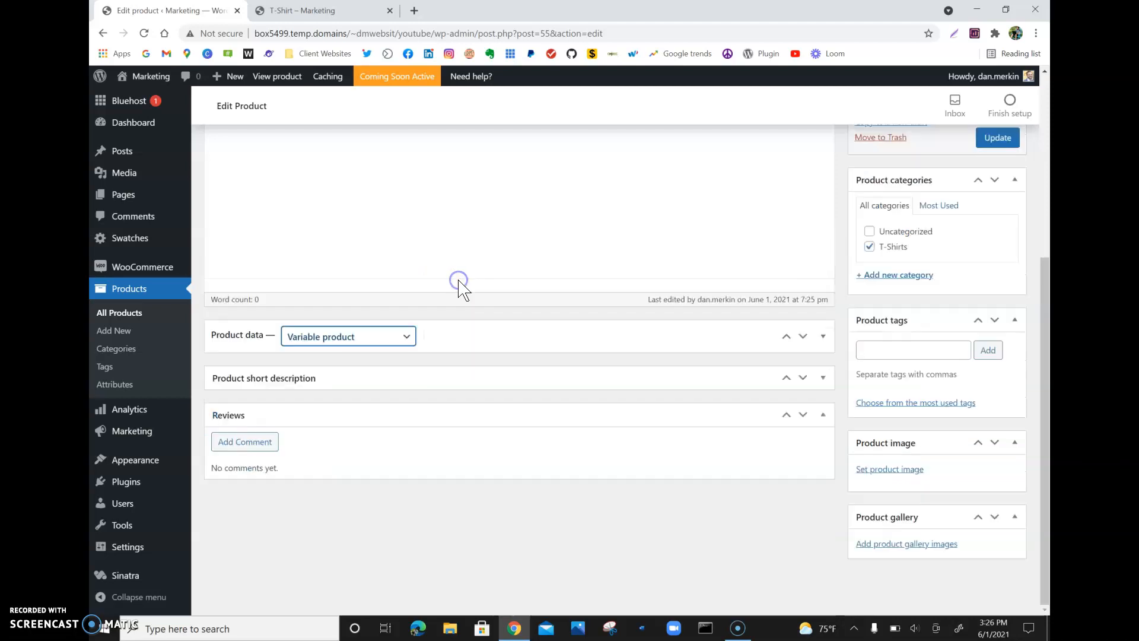
{"action": "left_click", "coordinate": [470, 349]}
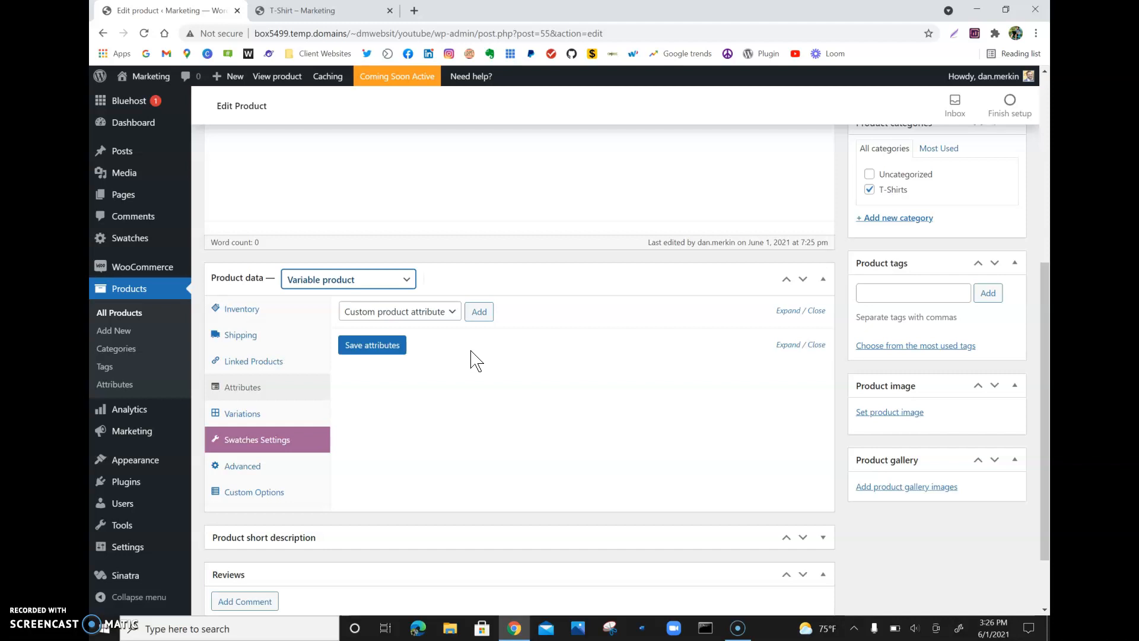
- Add a custom product attribute named Size and mark it as used for variations
{"action": "left_click", "coordinate": [478, 312]}
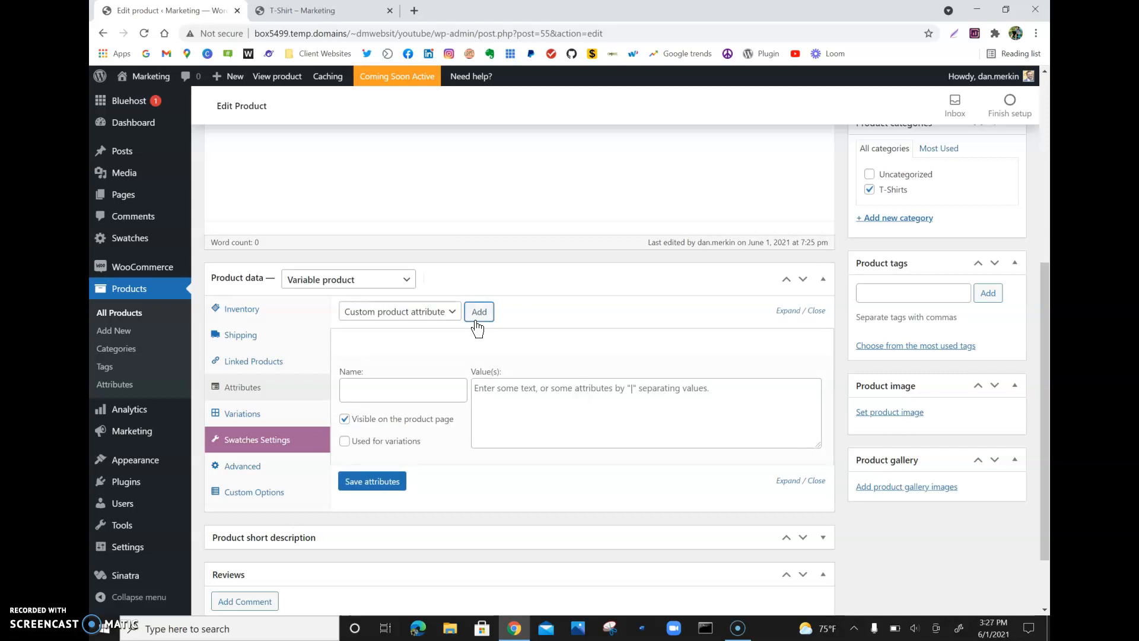
{"action": "left_click", "coordinate": [359, 384]}
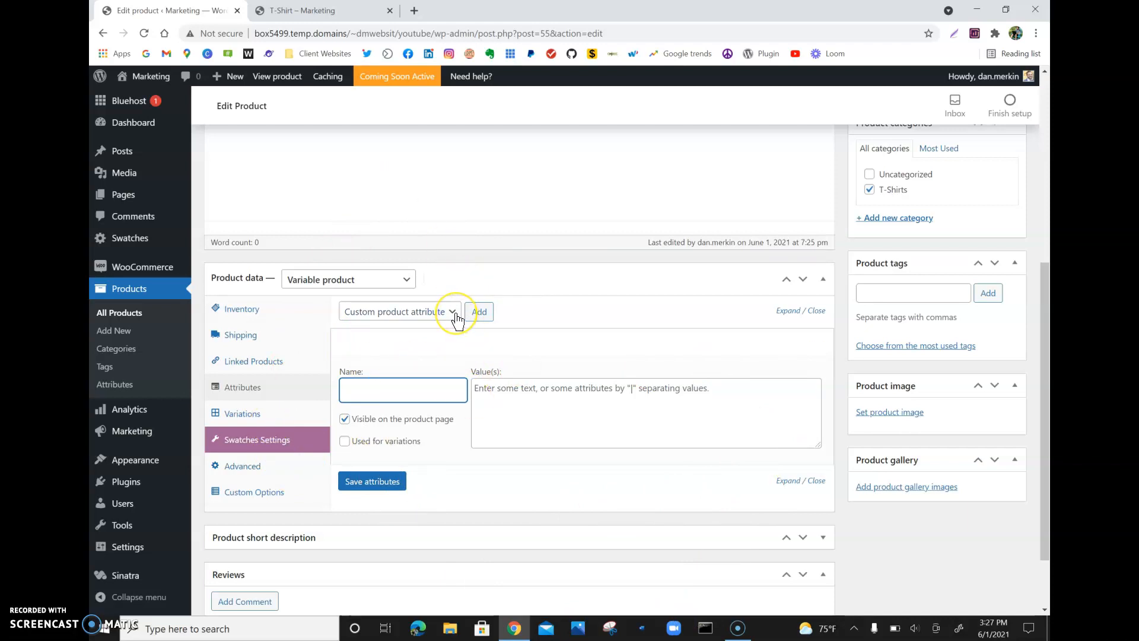
{"action": "left_click", "coordinate": [361, 392]}
{"action": "type", "text": "Size"}
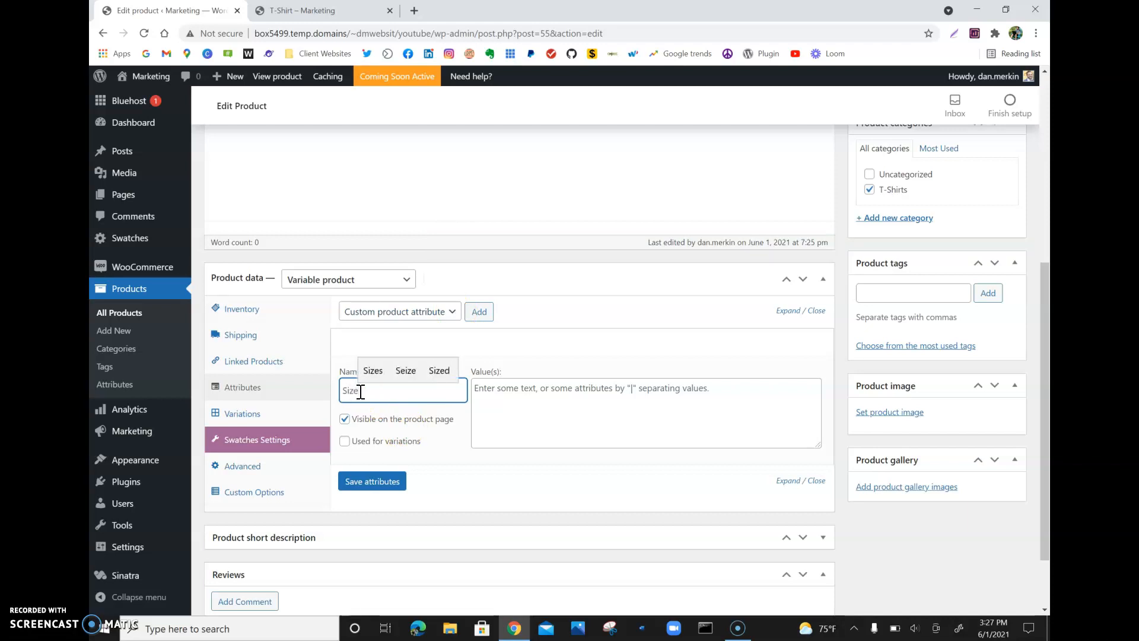
{"action": "left_click", "coordinate": [437, 342]}
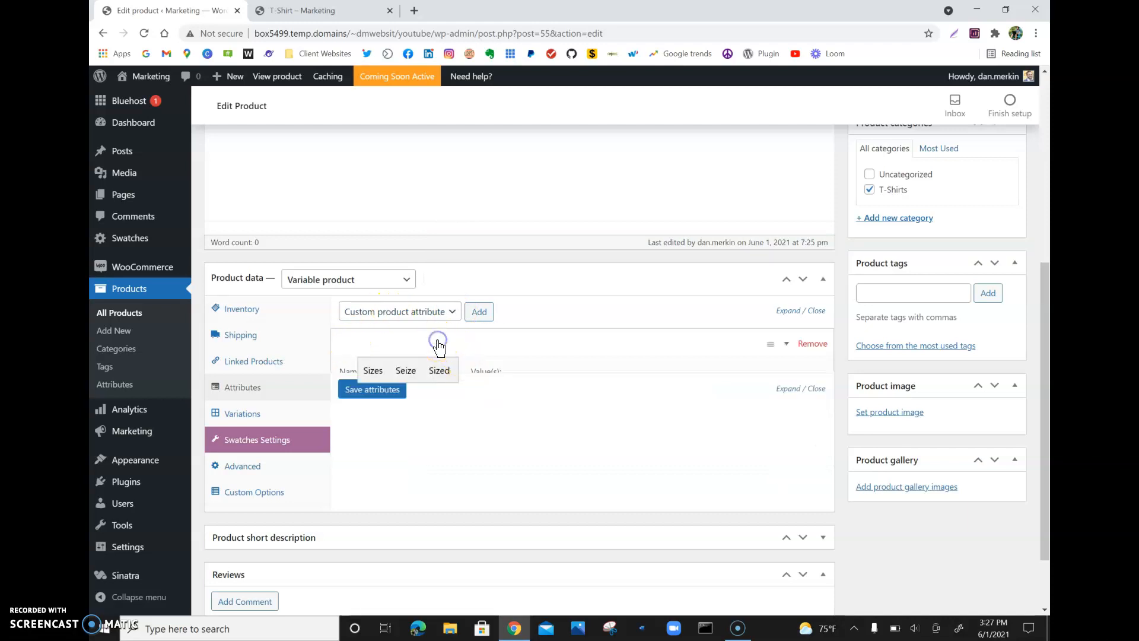
{"action": "left_click", "coordinate": [344, 442]}
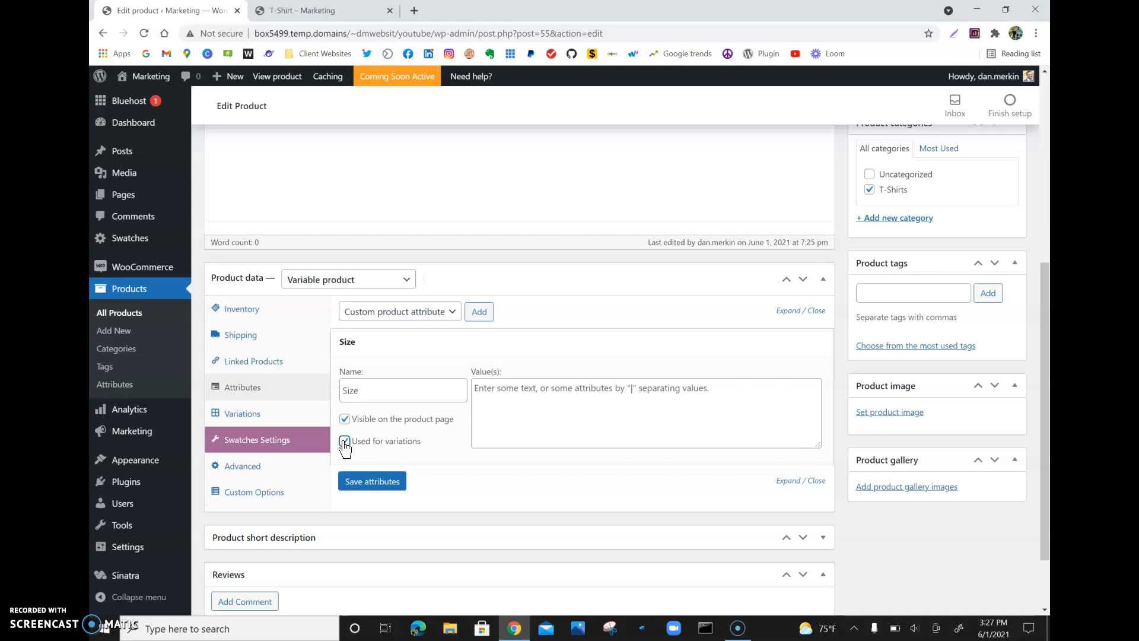
- Enter the Size attribute values Small | Medium | Large
{"action": "left_click", "coordinate": [531, 426]}
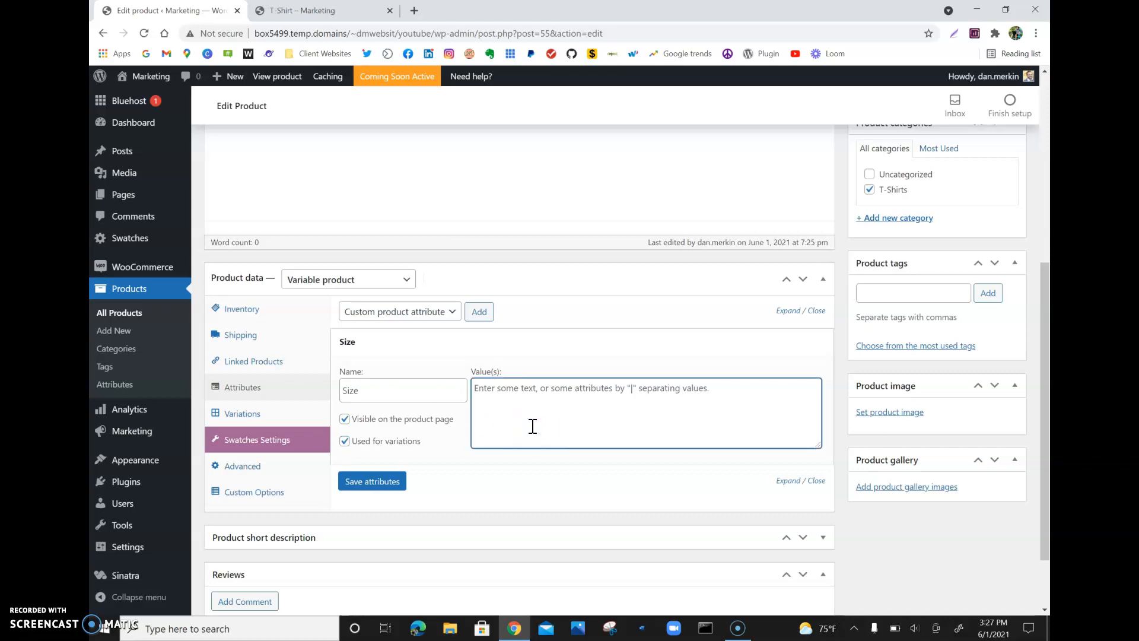
{"action": "type", "text": "Smal"}
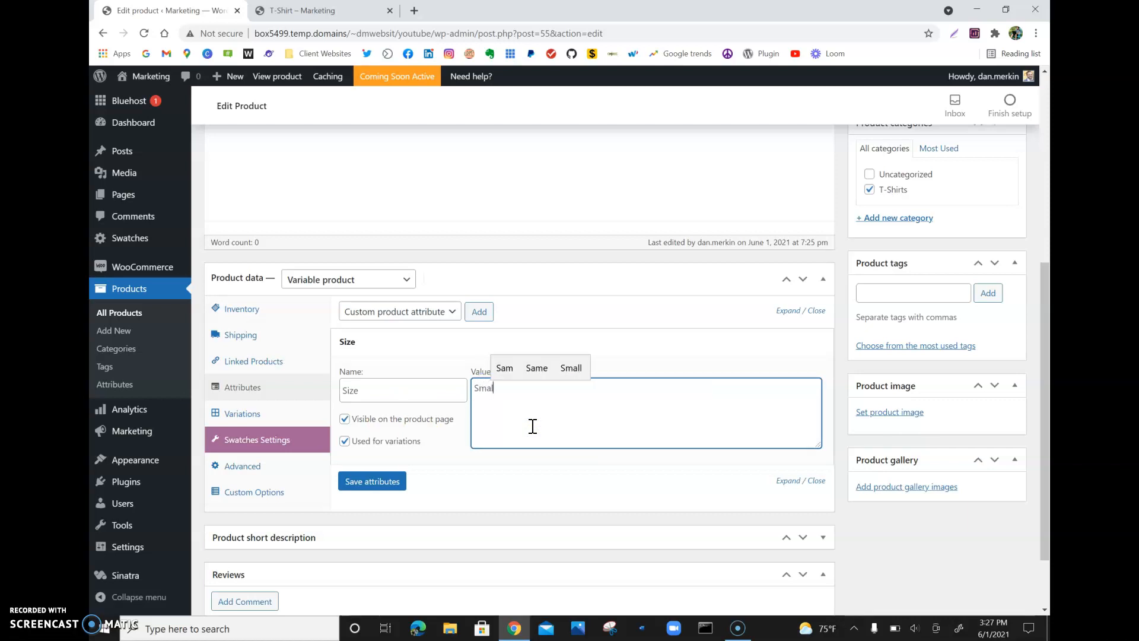
{"action": "type", "text": "l |"}
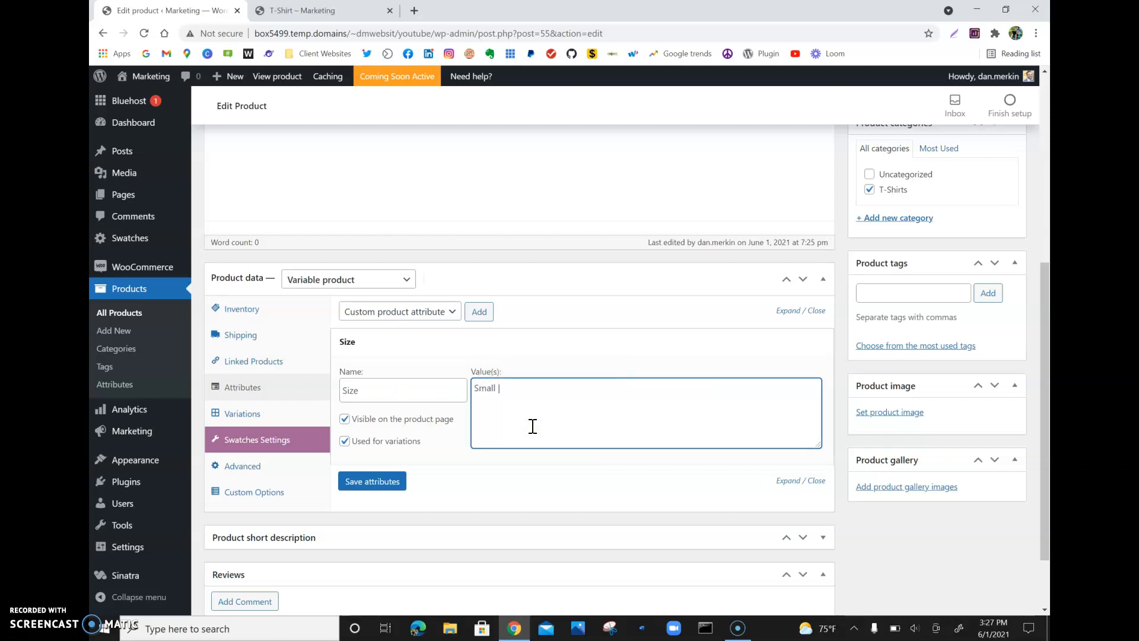
{"action": "type", "text": "ed"}
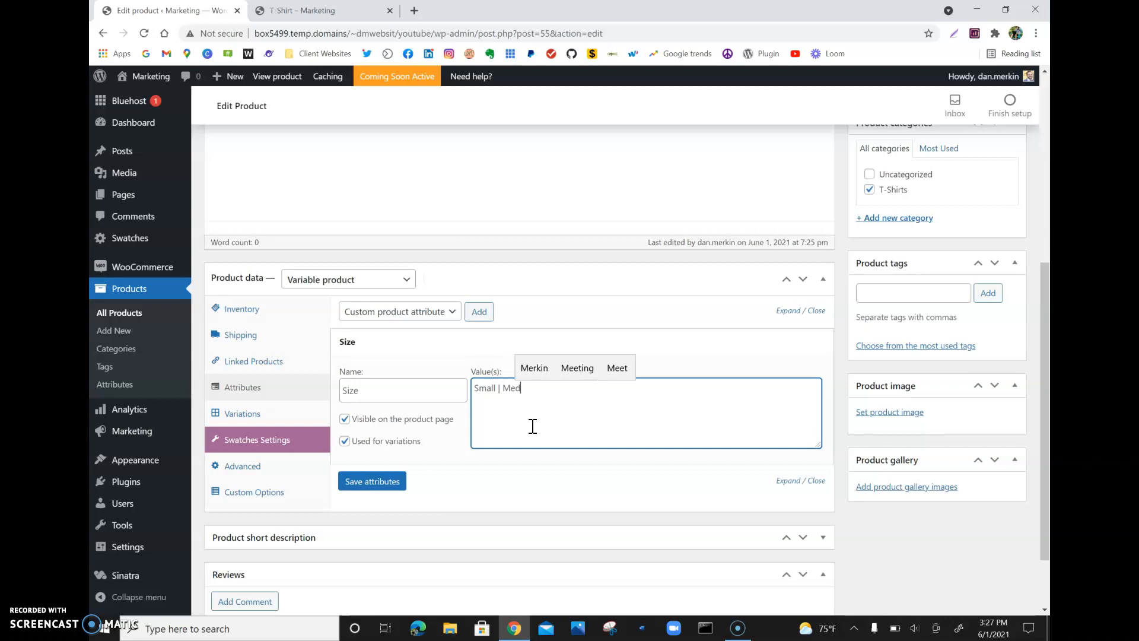
{"action": "type", "text": "ium | Large"}
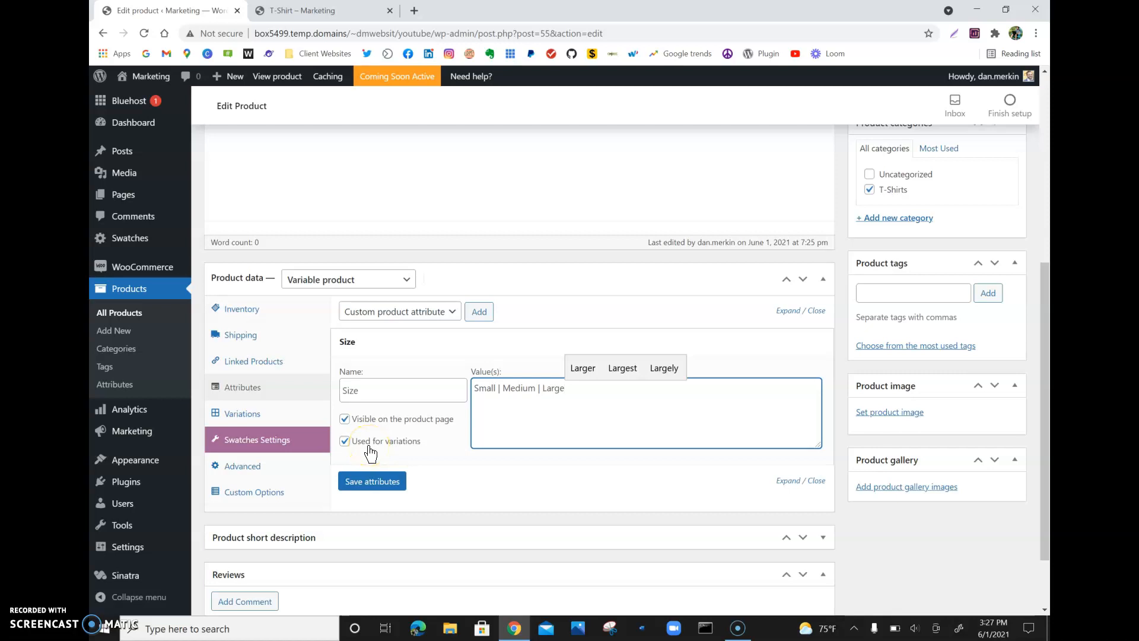
- Save the attributes and collapse the Size attribute
{"action": "left_click", "coordinate": [392, 482]}
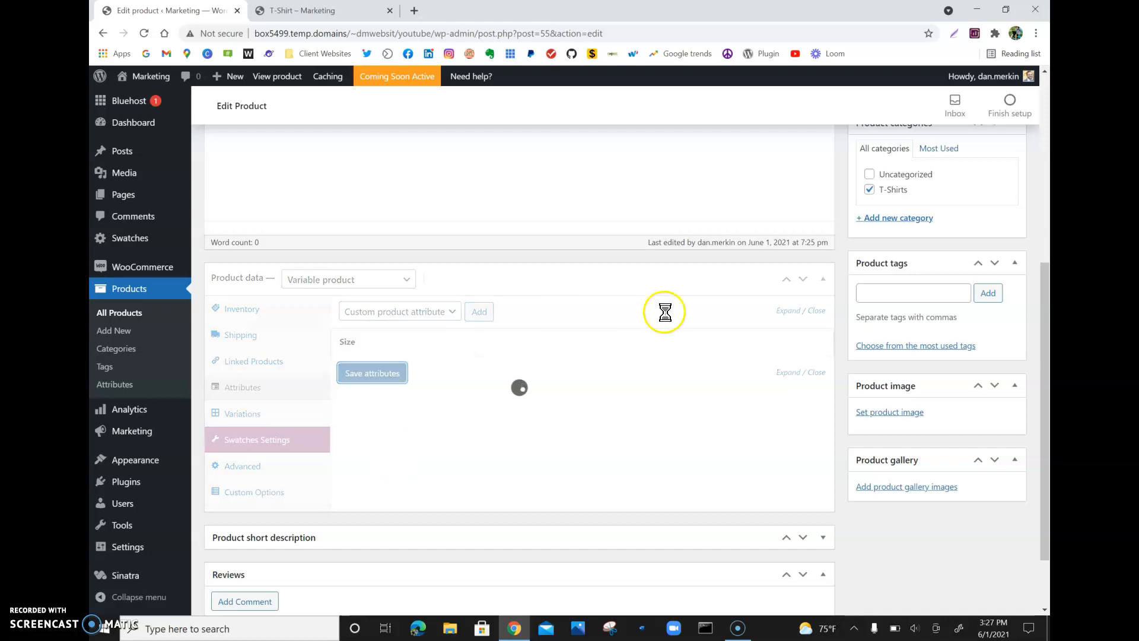
{"action": "left_click", "coordinate": [567, 356]}
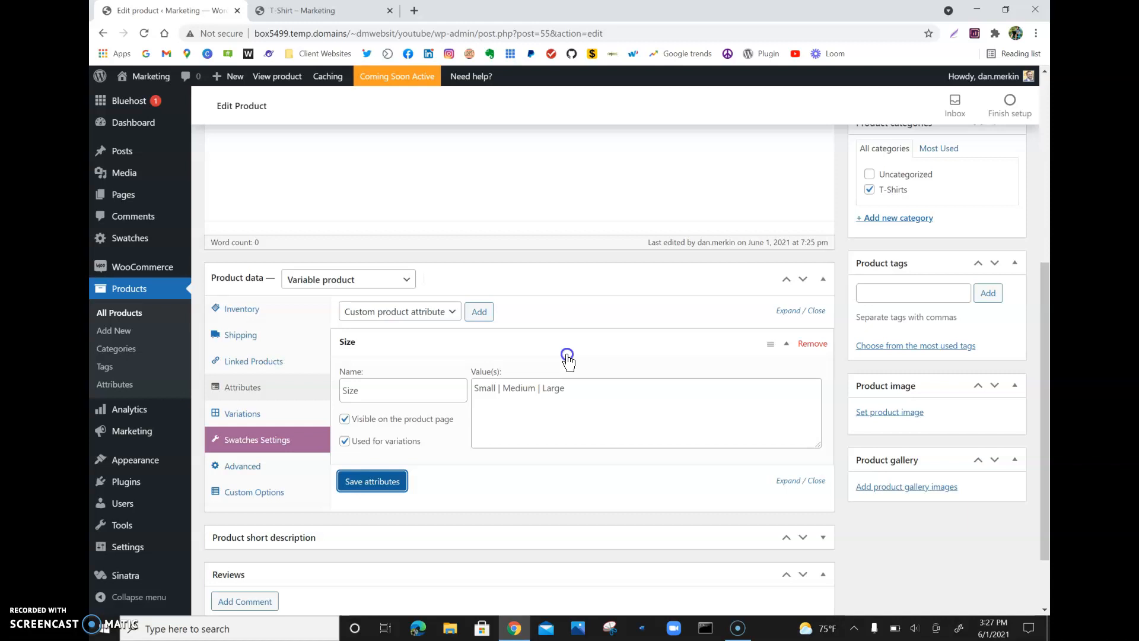
{"action": "left_click", "coordinate": [567, 356]}
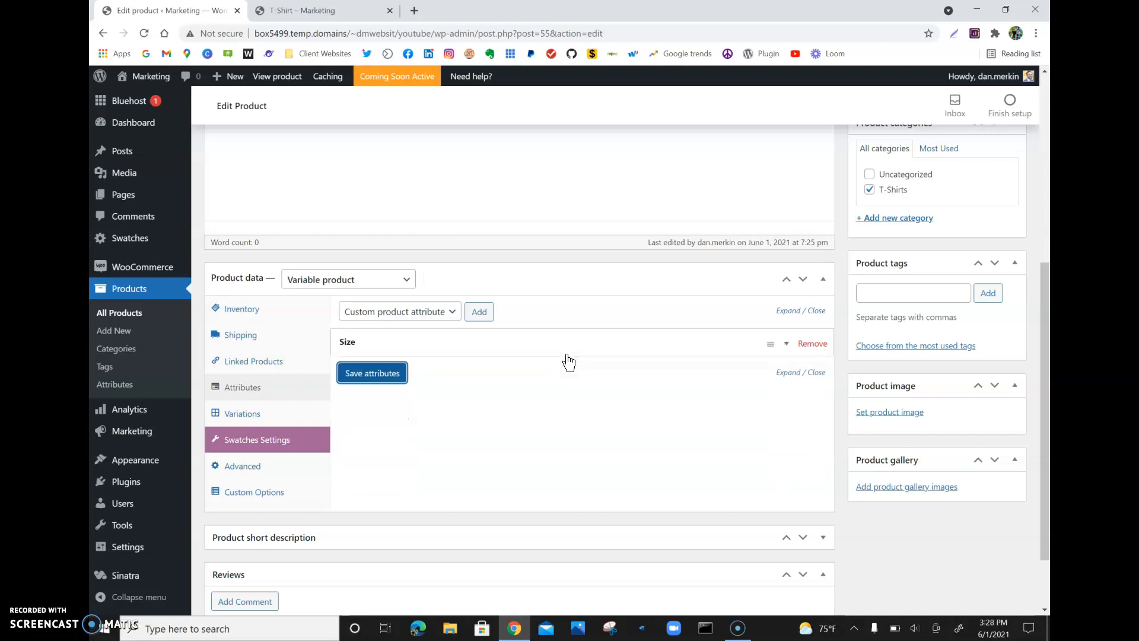
- Add a second custom attribute named Color, mark it as used for variations, and collapse the attribute list
{"action": "left_click", "coordinate": [477, 312]}
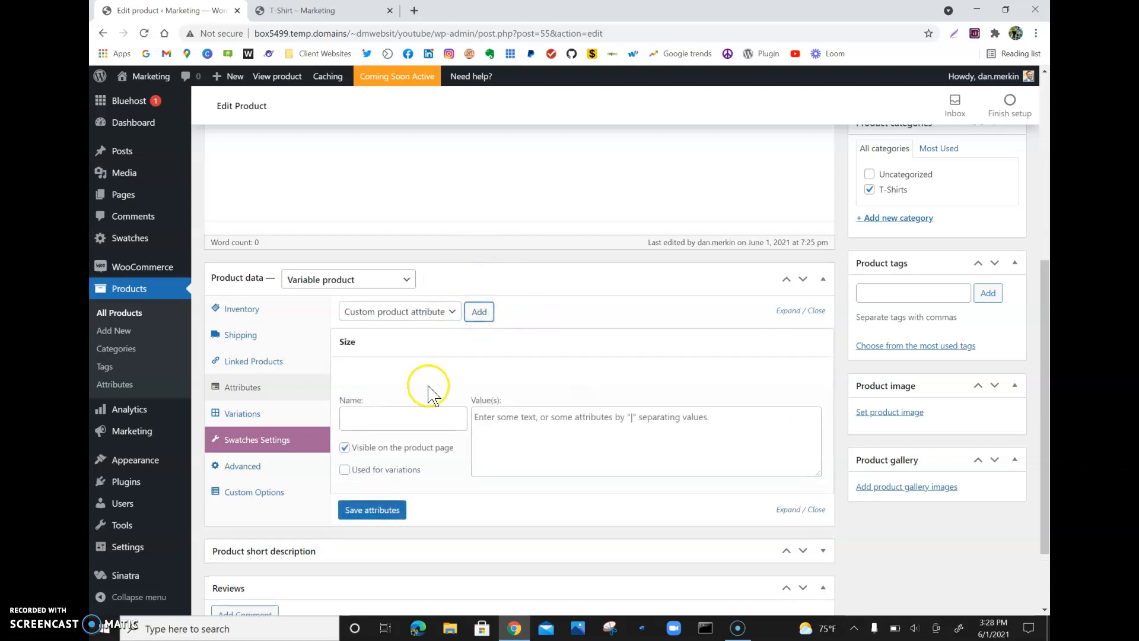
{"action": "left_click", "coordinate": [400, 414]}
{"action": "type", "text": "Color"}
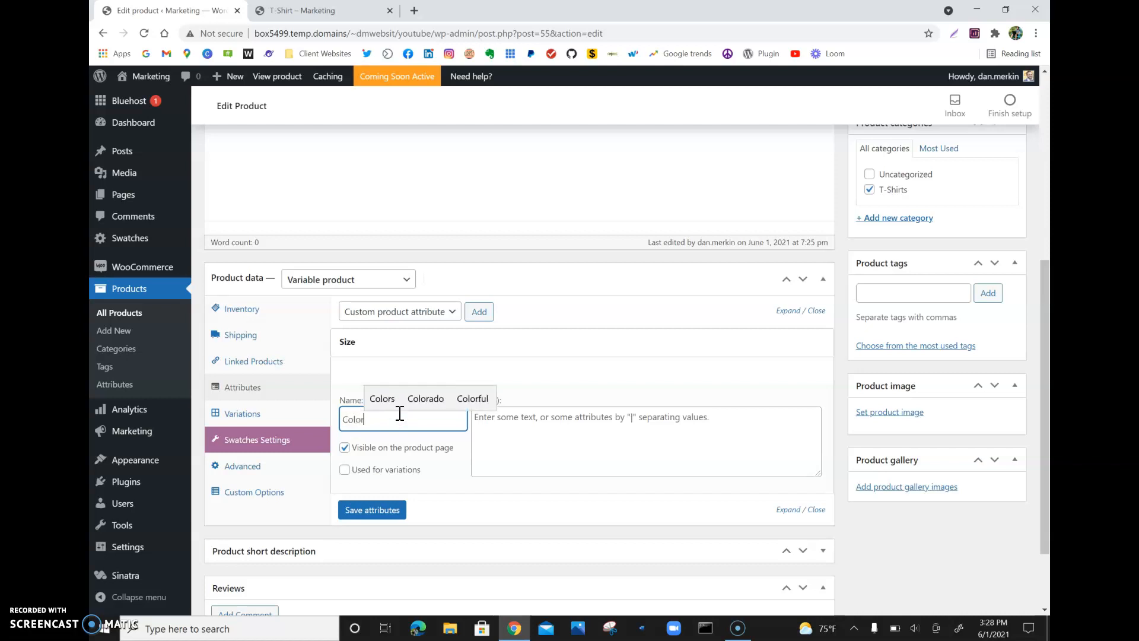
{"action": "left_click", "coordinate": [351, 474]}
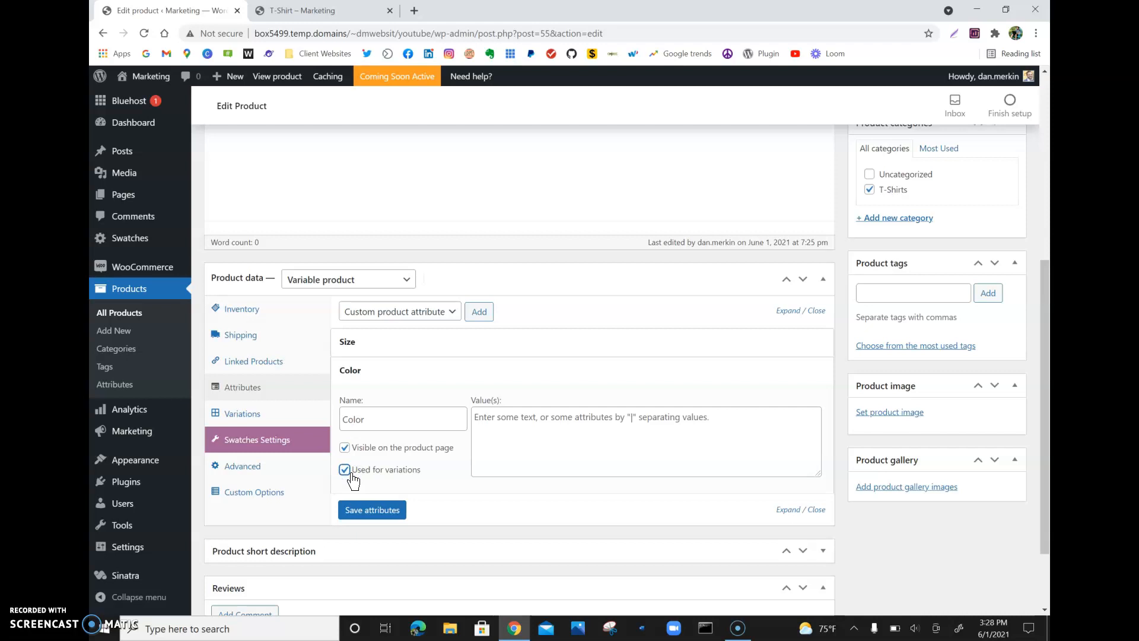
{"action": "left_click", "coordinate": [600, 437]}
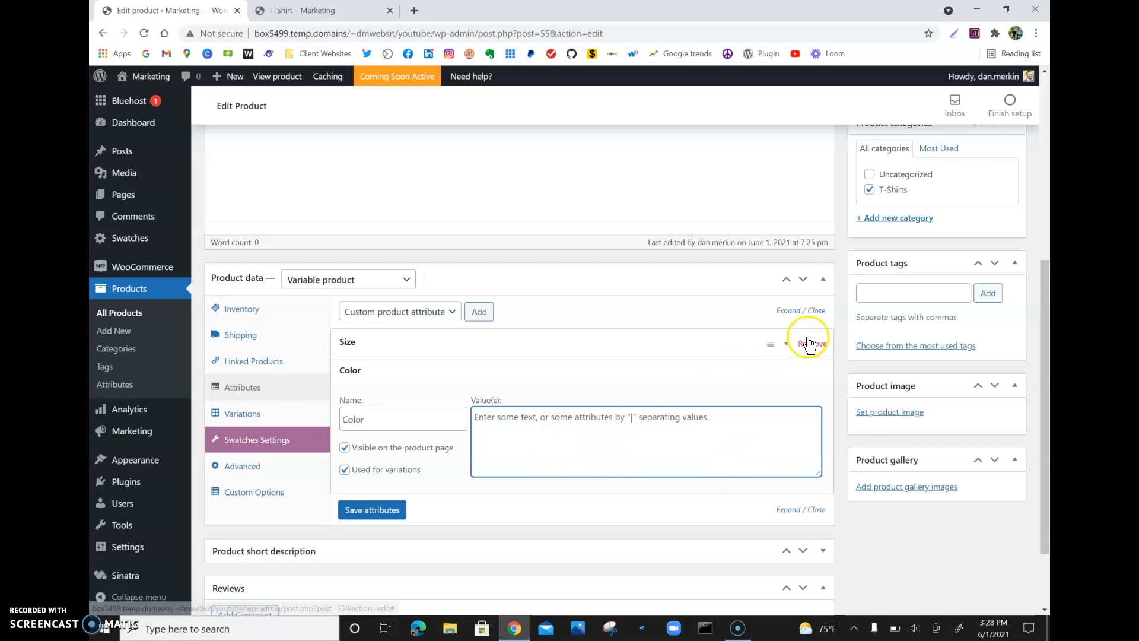
{"action": "left_click", "coordinate": [782, 348]}
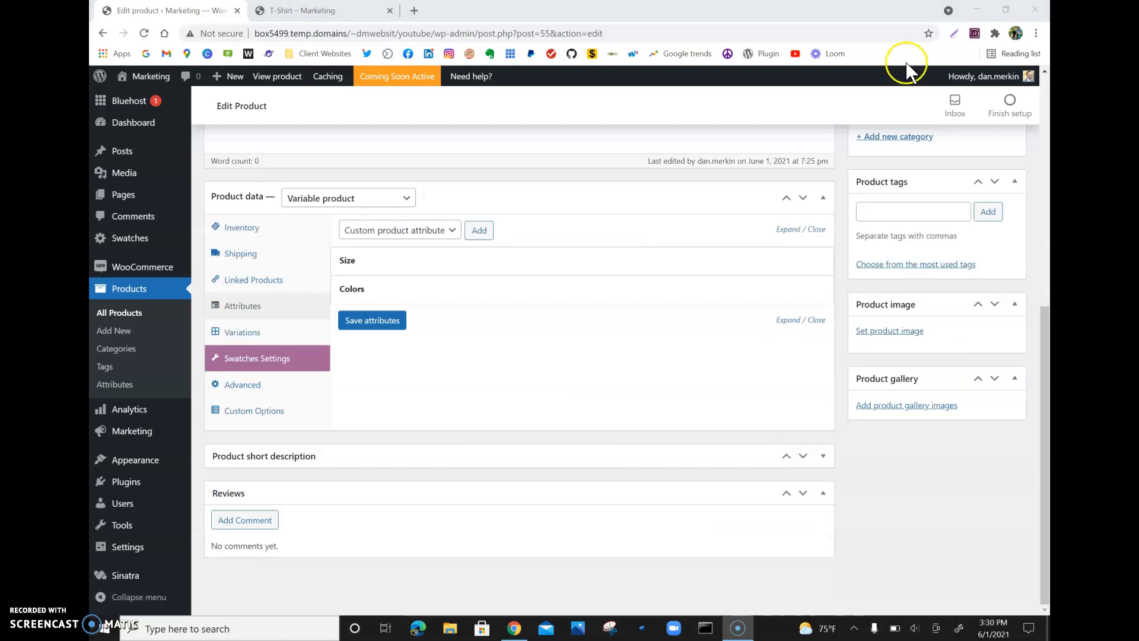
- Expand the Size and Colors attributes and save the attributes
{"action": "left_click", "coordinate": [786, 292]}
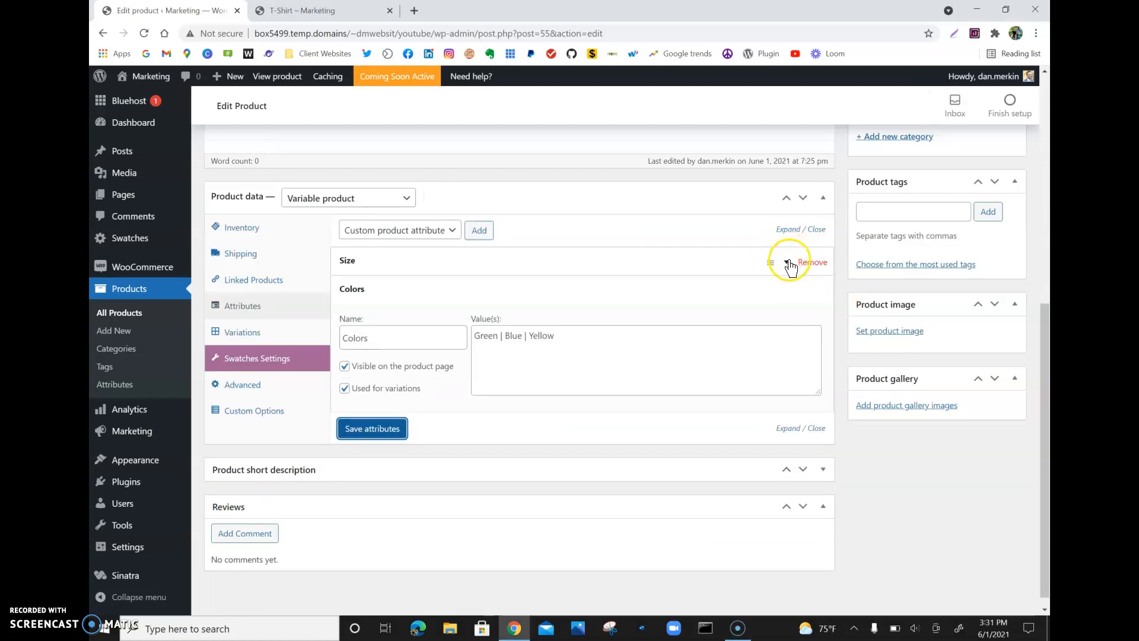
{"action": "left_click", "coordinate": [786, 261]}
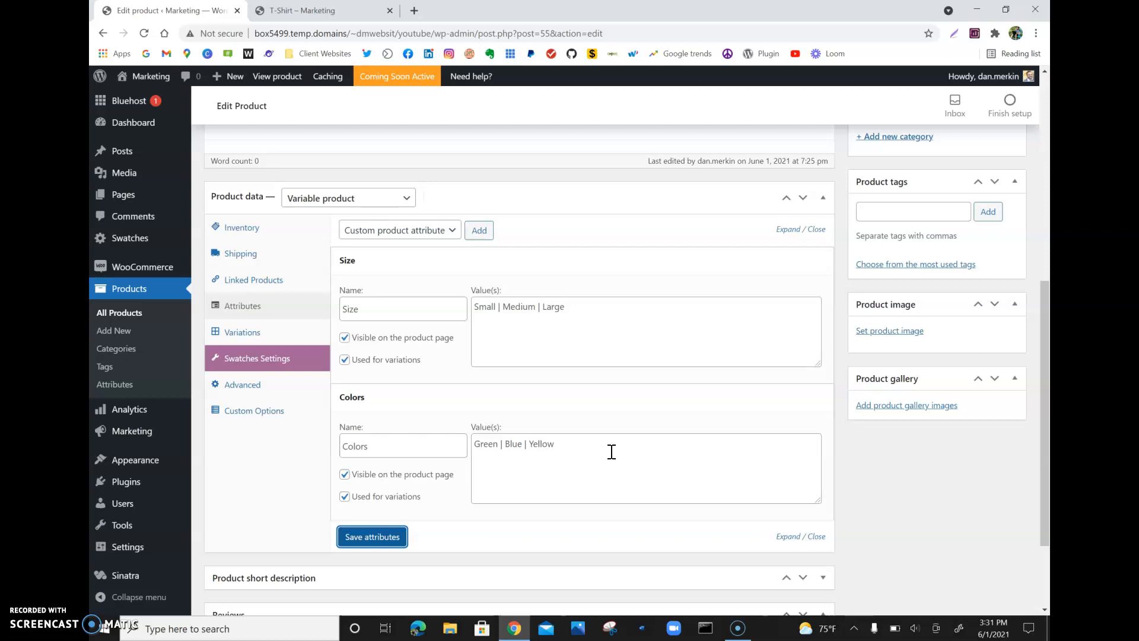
{"action": "left_click", "coordinate": [359, 538]}
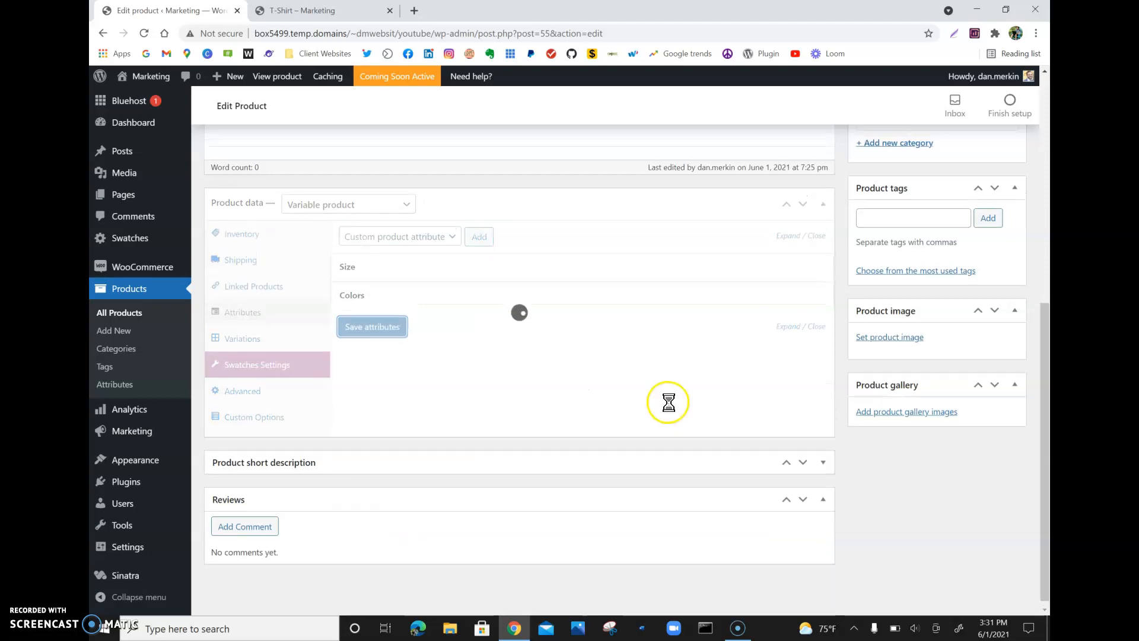
- Generate variations from all attributes in the Variations section, confirming the prompt
{"action": "scroll", "coordinate": [666, 401], "scroll_direction": "up", "scroll_amount": 3}
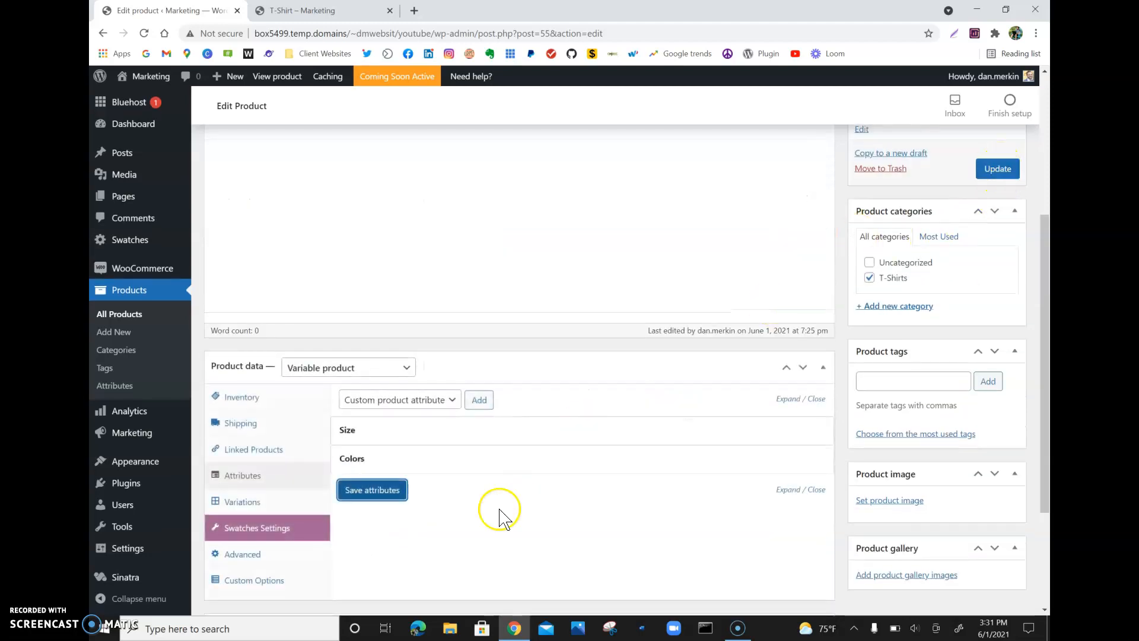
{"action": "left_click", "coordinate": [268, 507]}
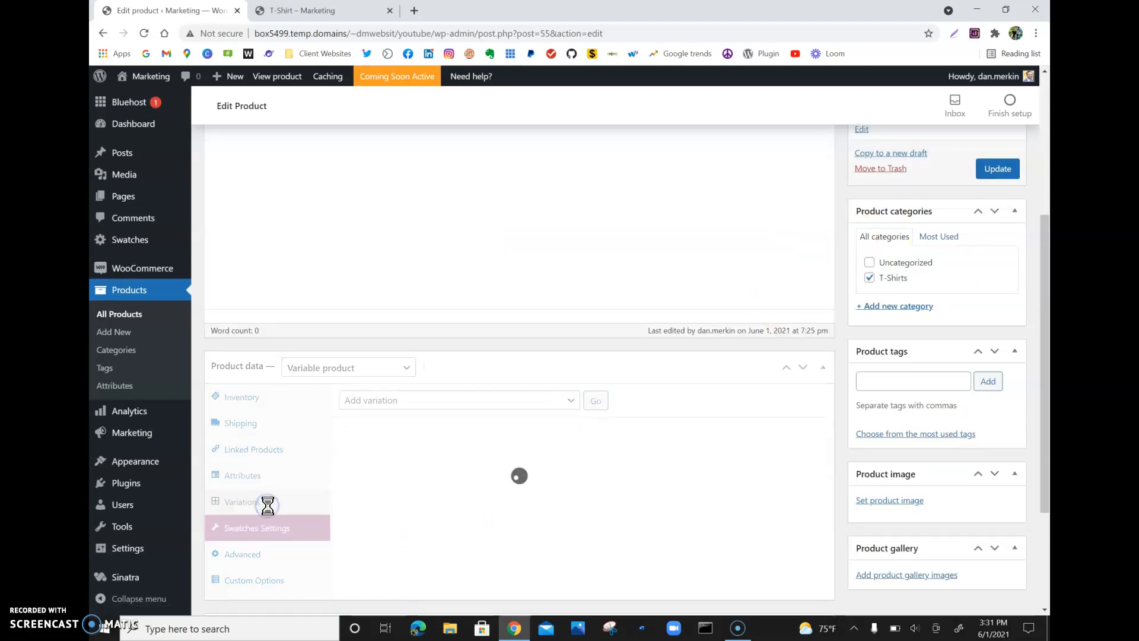
{"action": "scroll", "coordinate": [268, 513], "scroll_direction": "down", "scroll_amount": 3}
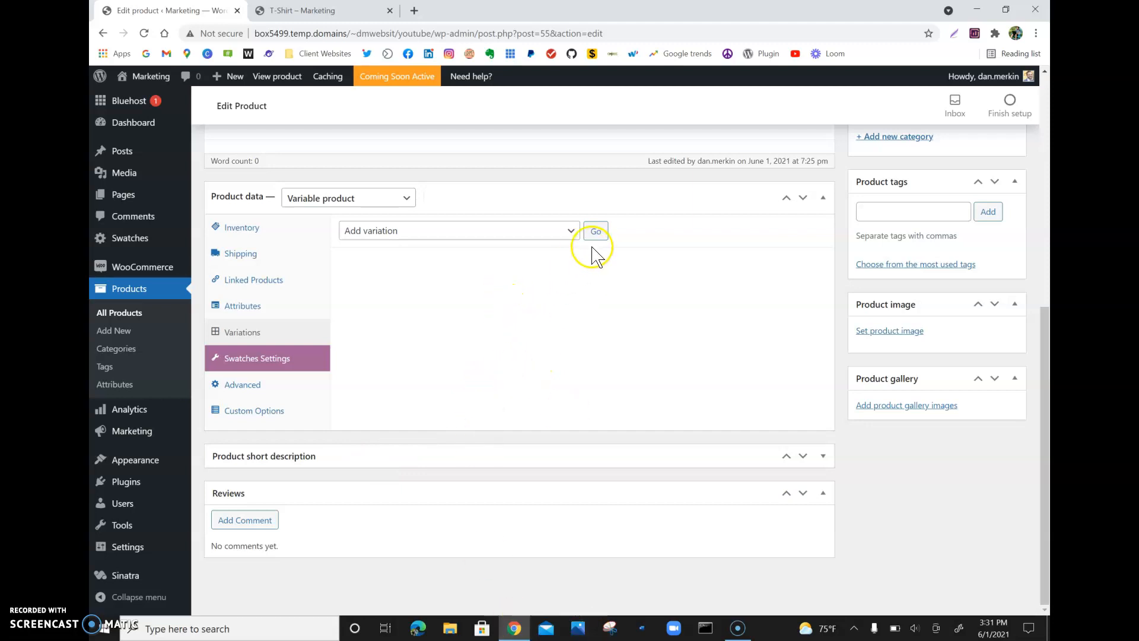
{"action": "left_click", "coordinate": [570, 231]}
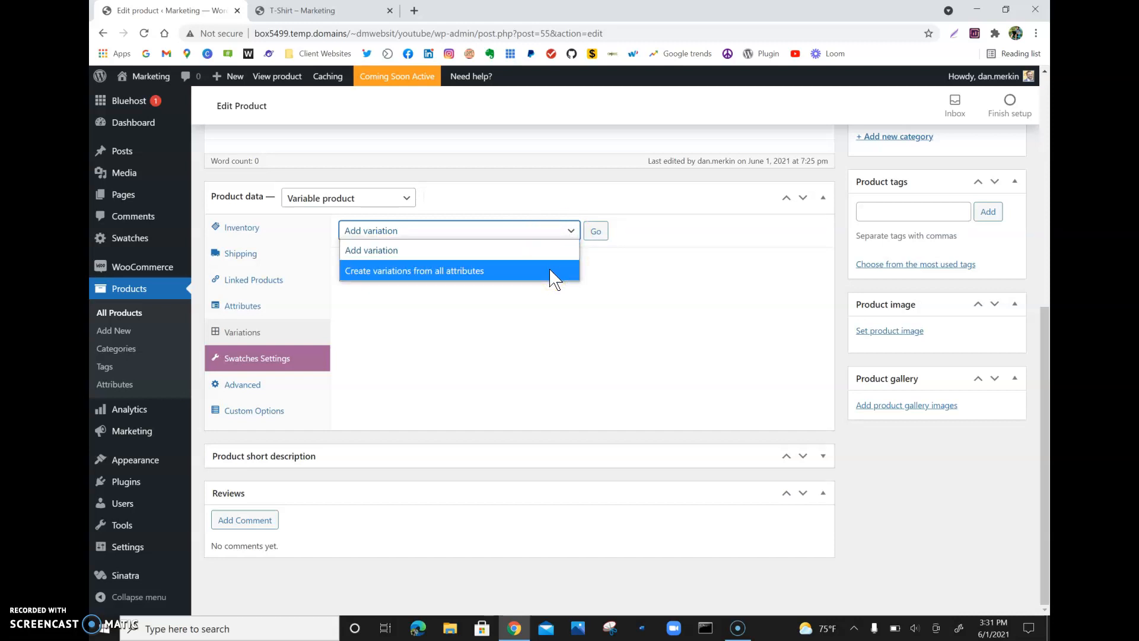
{"action": "left_click", "coordinate": [551, 274]}
{"action": "left_click", "coordinate": [595, 231]}
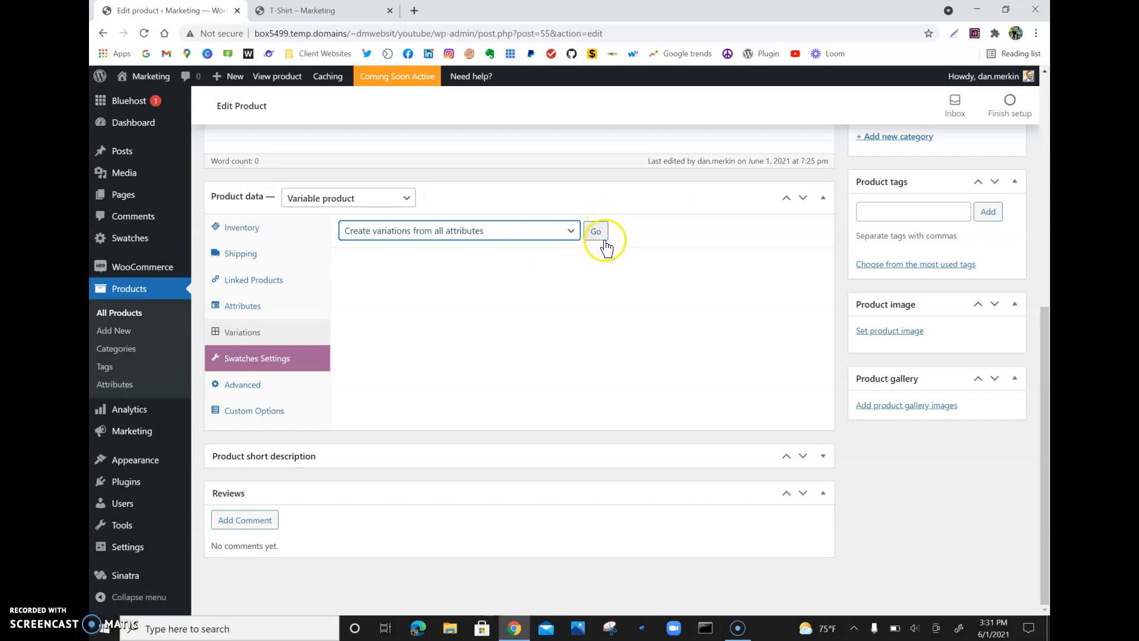
{"action": "left_click", "coordinate": [598, 237]}
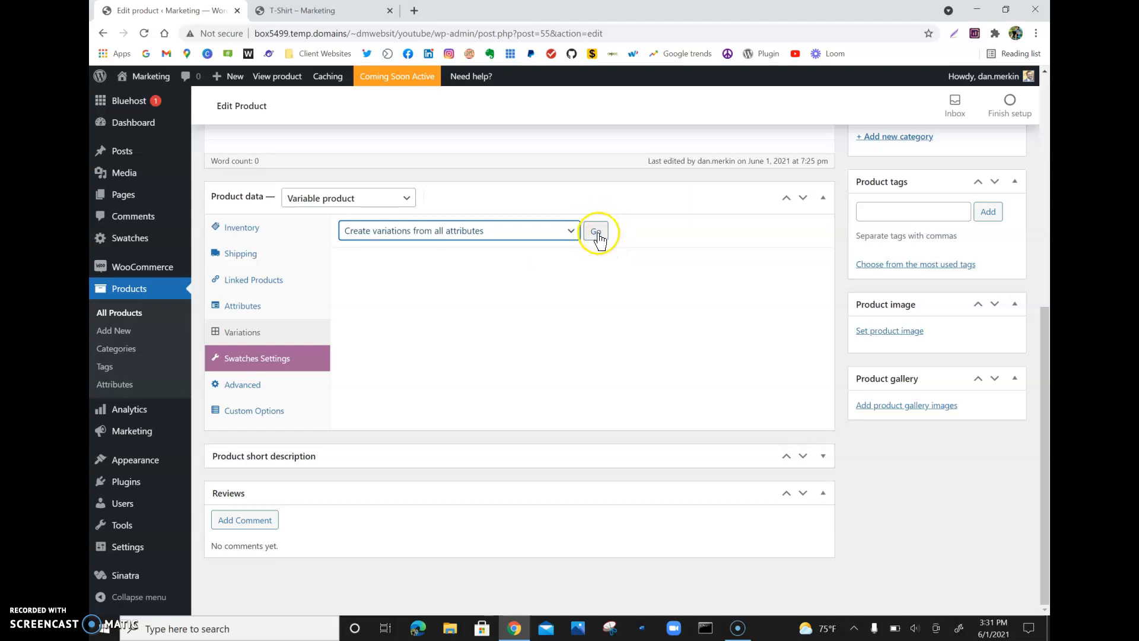
{"action": "left_click", "coordinate": [596, 237]}
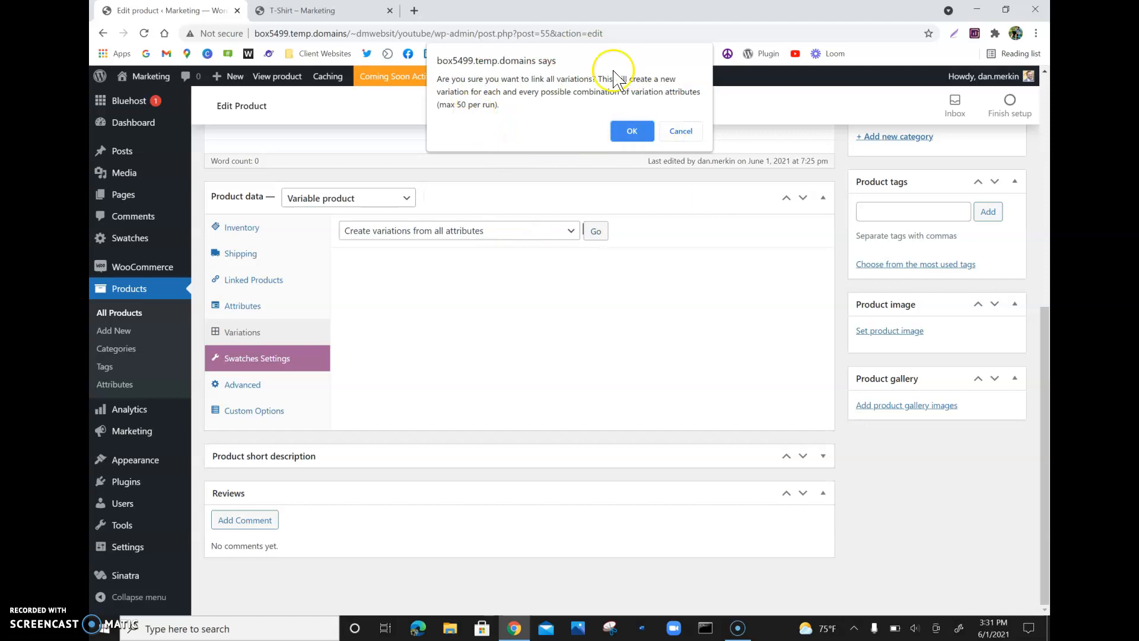
{"action": "left_click", "coordinate": [622, 132]}
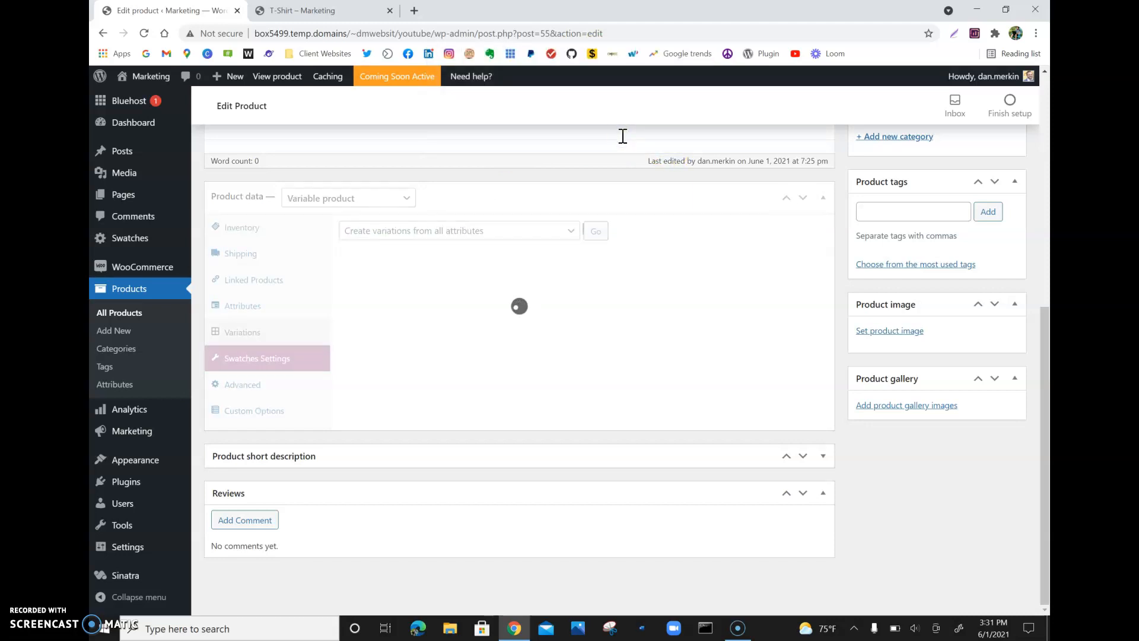
{"action": "left_click", "coordinate": [682, 108]}
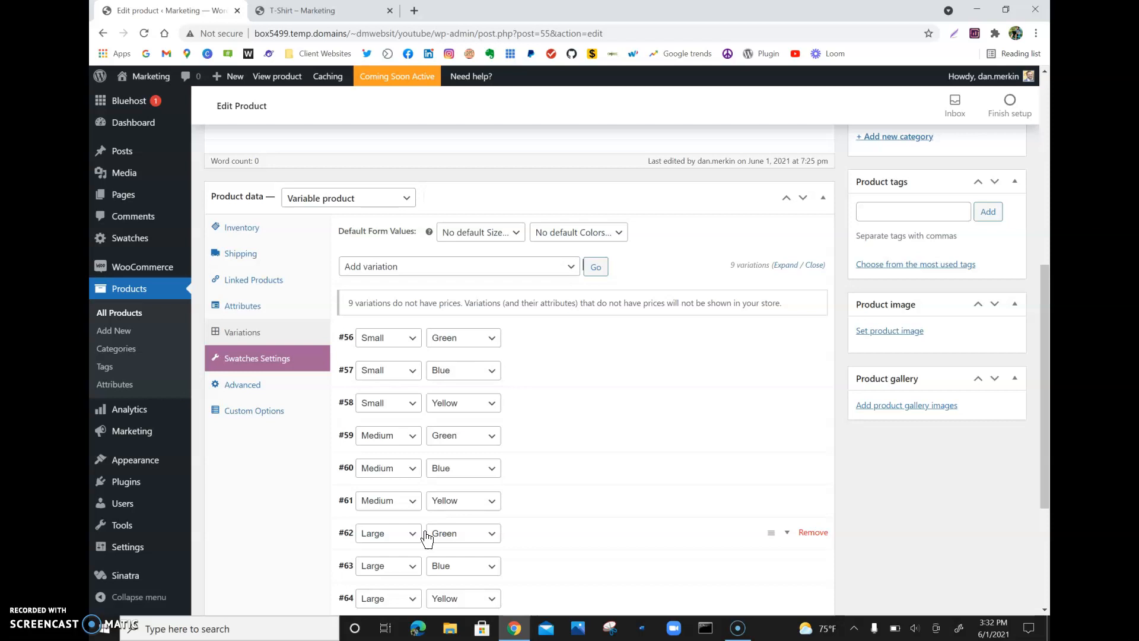
- Expand the Small/Green variation, set its regular price to 10 and assign the green T-shirt image
{"action": "left_click", "coordinate": [787, 337]}
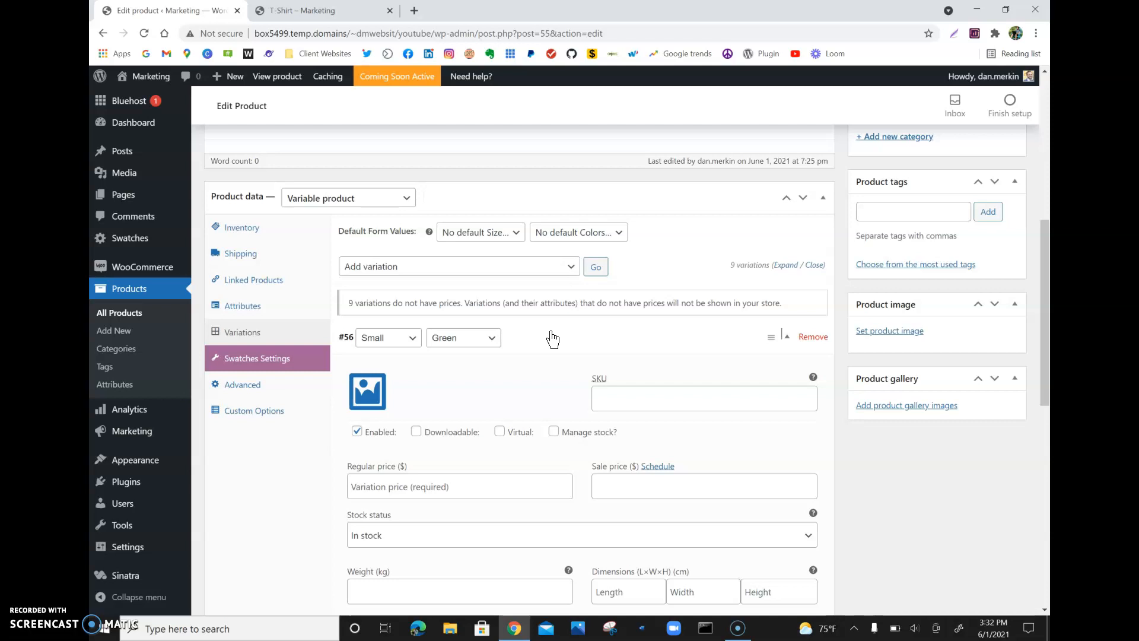
{"action": "left_click", "coordinate": [457, 481]}
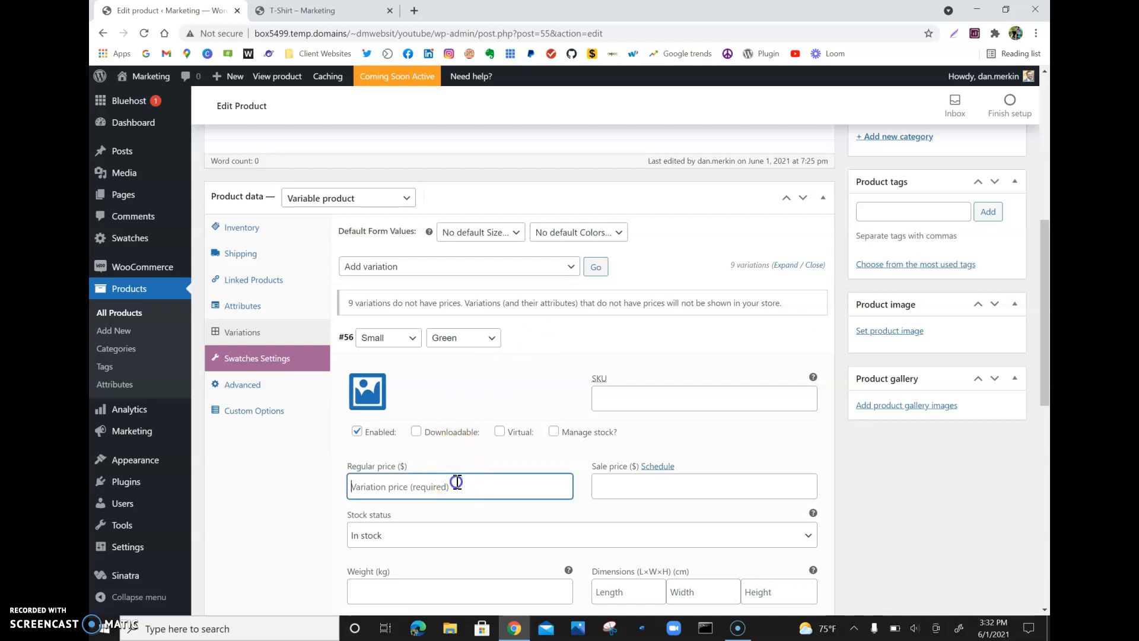
{"action": "type", "text": "10"}
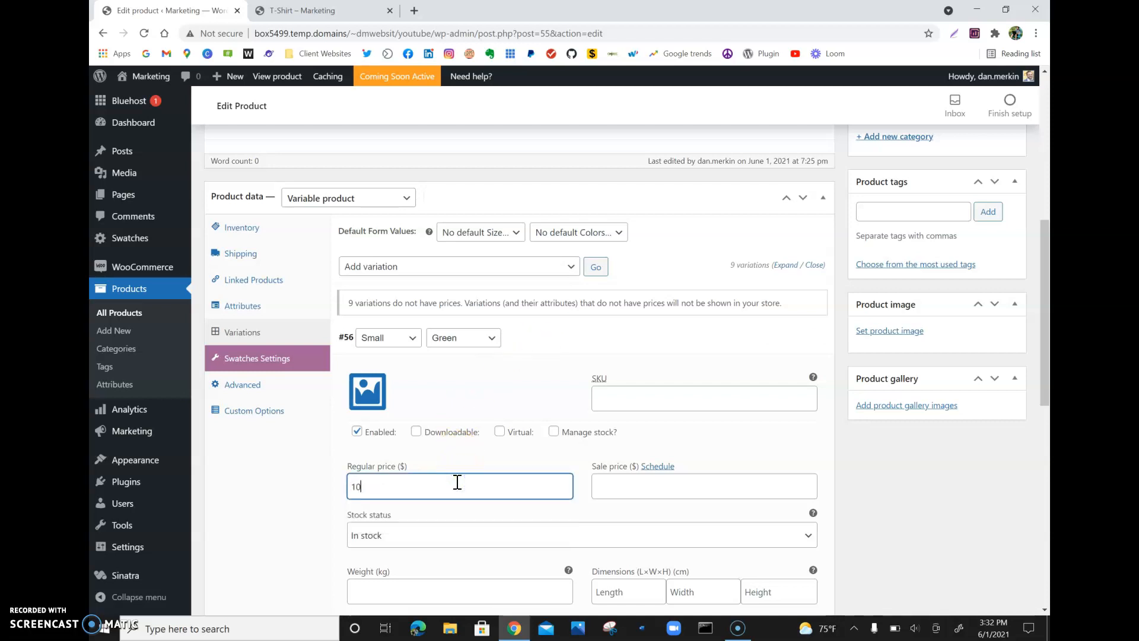
{"action": "left_click", "coordinate": [373, 394]}
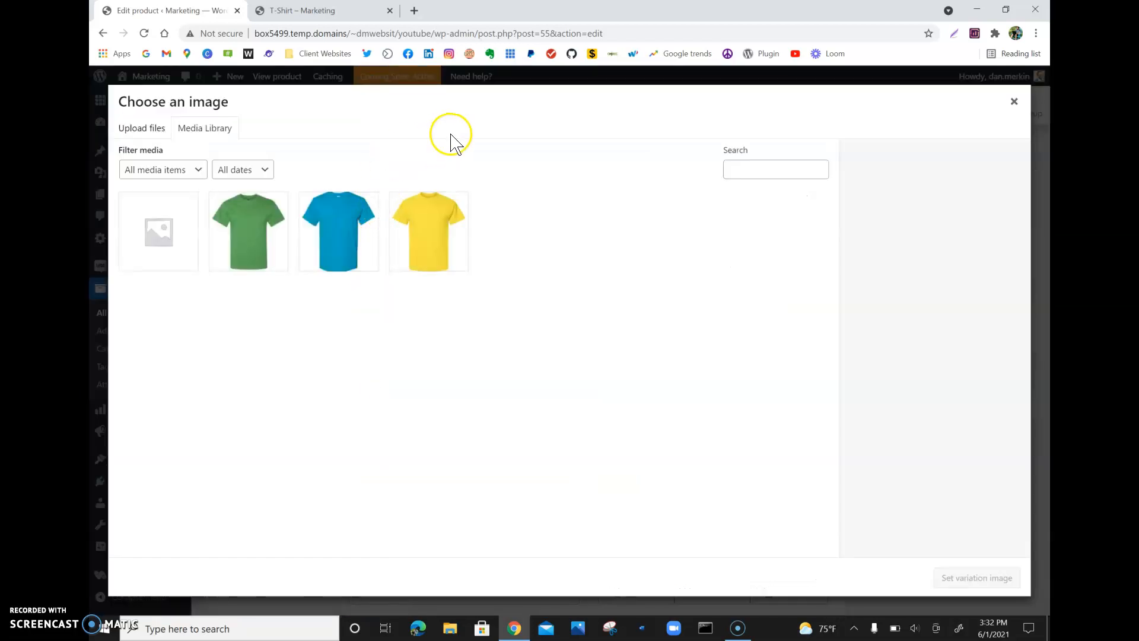
{"action": "left_click", "coordinate": [1013, 101]}
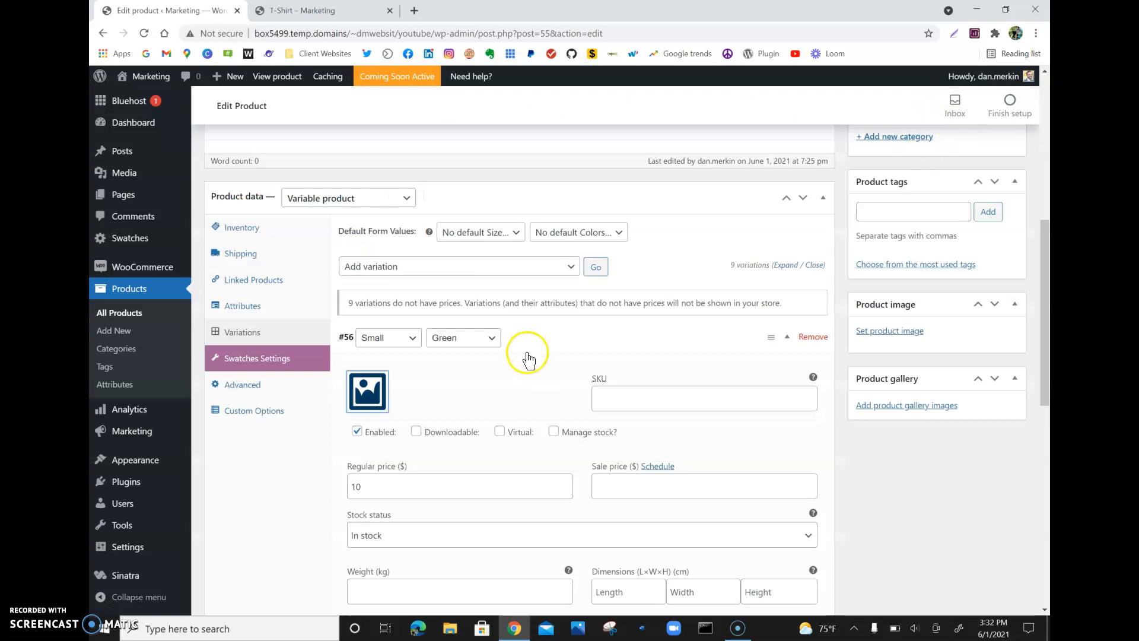
{"action": "left_click", "coordinate": [369, 404]}
{"action": "left_click", "coordinate": [262, 232]}
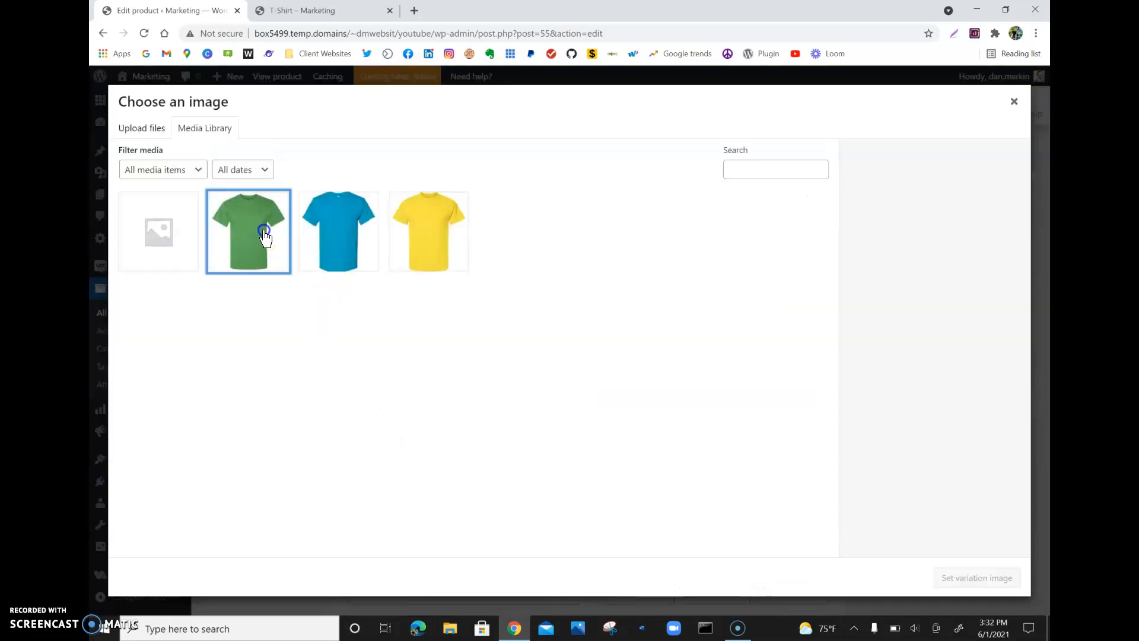
{"action": "left_click", "coordinate": [1012, 586]}
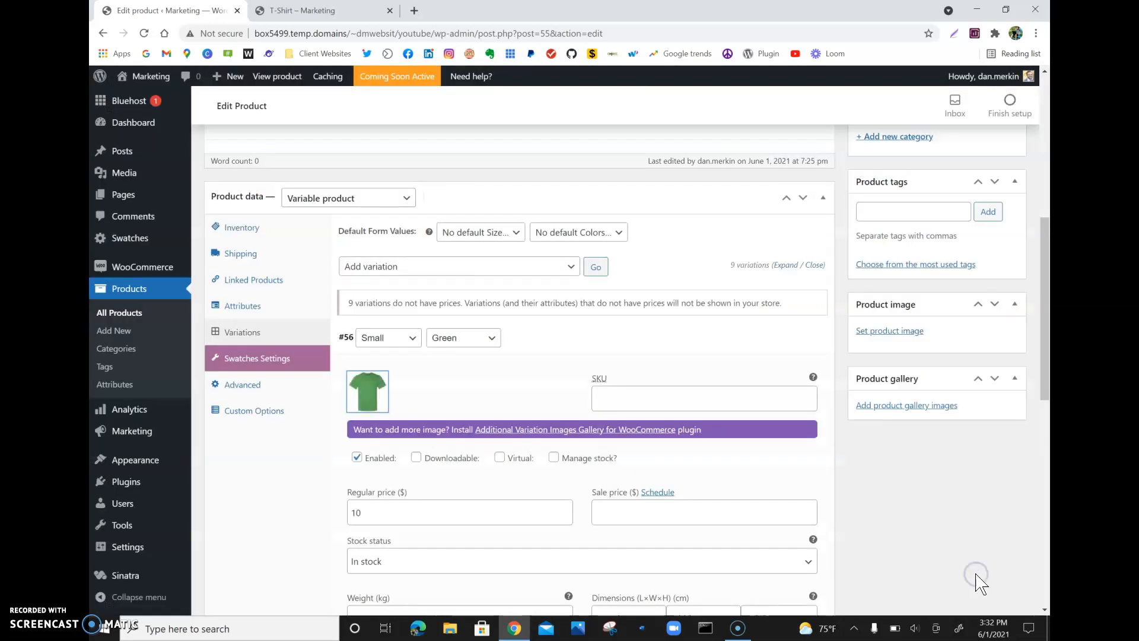
- Expand the Small/Blue variation, set its regular price to 10 and assign the blue T-shirt image
{"action": "scroll", "coordinate": [651, 456], "scroll_direction": "down", "scroll_amount": 1}
{"action": "scroll", "coordinate": [650, 460], "scroll_direction": "down", "scroll_amount": 6}
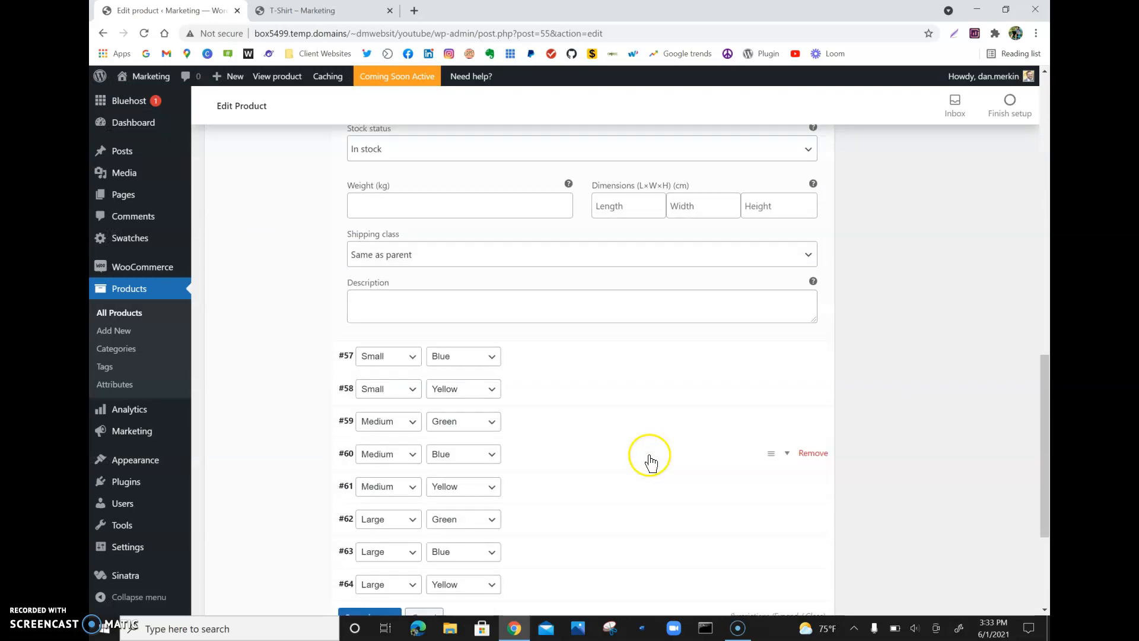
{"action": "left_click", "coordinate": [788, 357]}
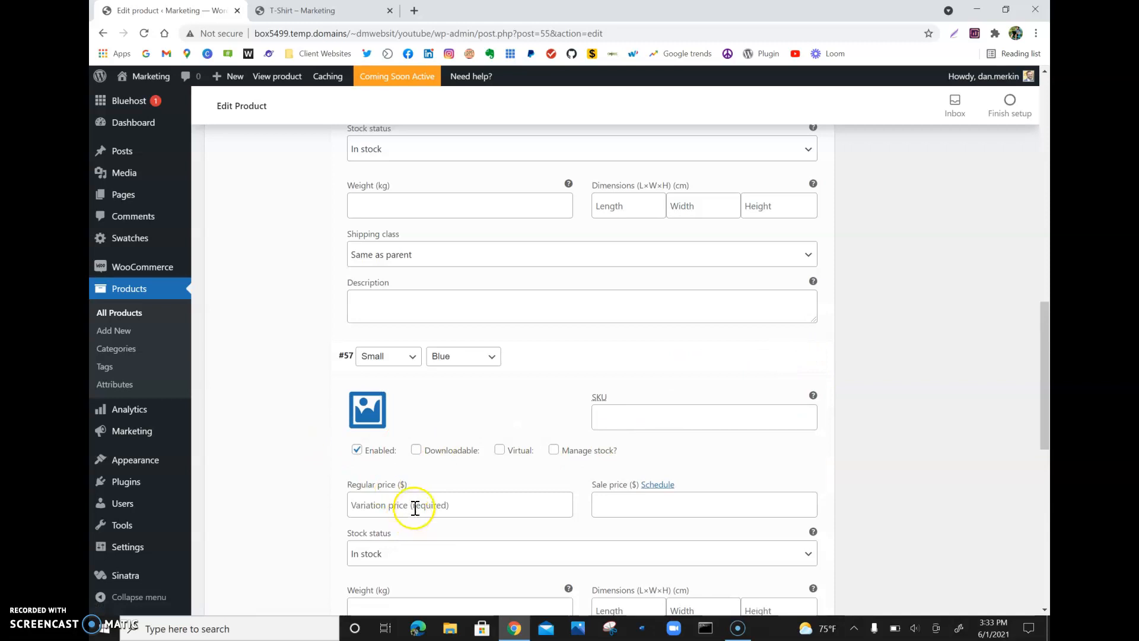
{"action": "left_click", "coordinate": [416, 506]}
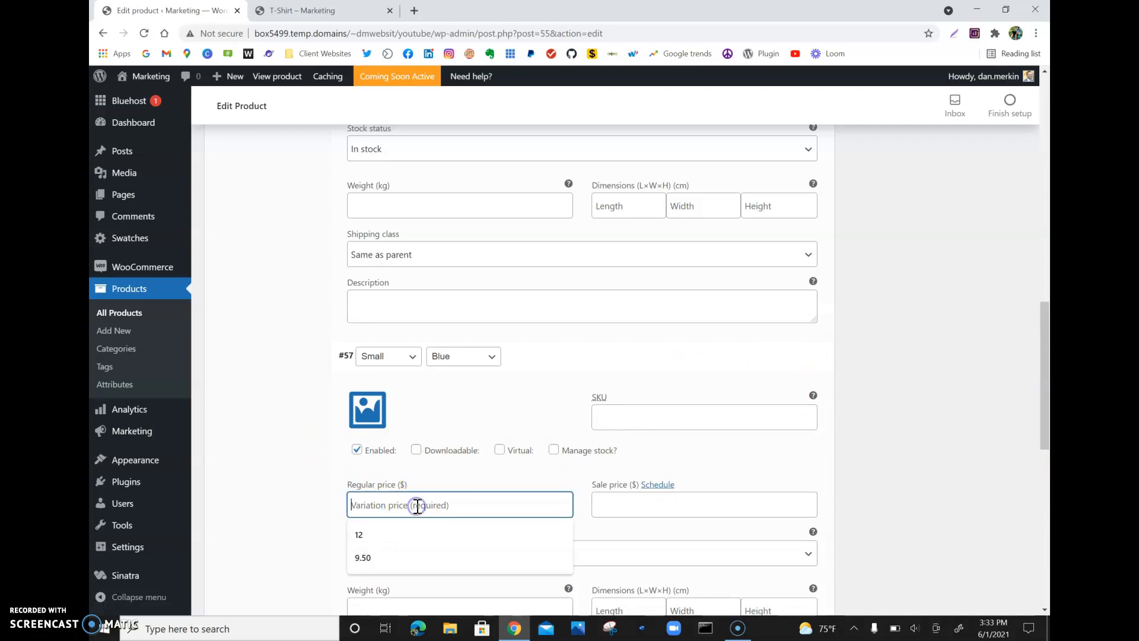
{"action": "type", "text": "10"}
{"action": "left_click", "coordinate": [371, 417]}
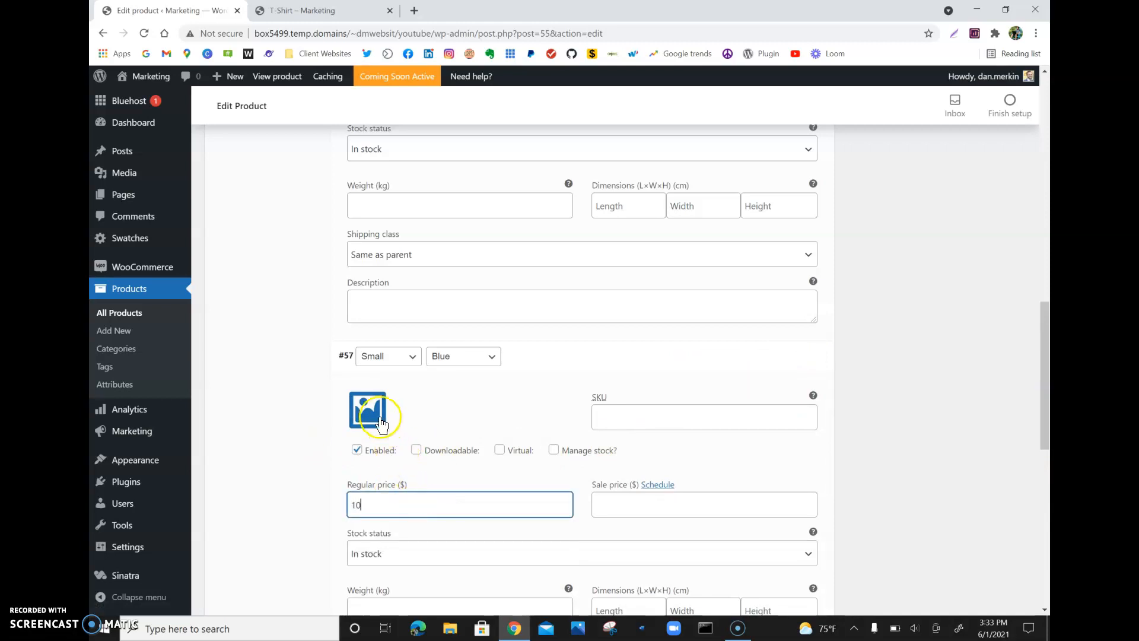
{"action": "left_click", "coordinate": [321, 260]}
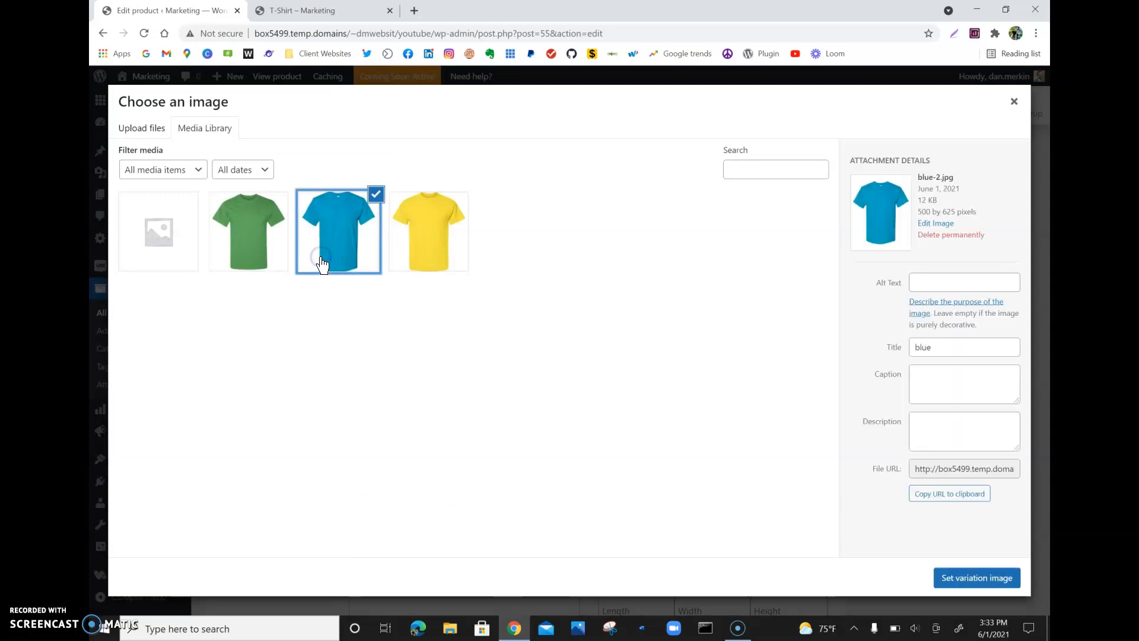
{"action": "left_click", "coordinate": [973, 578]}
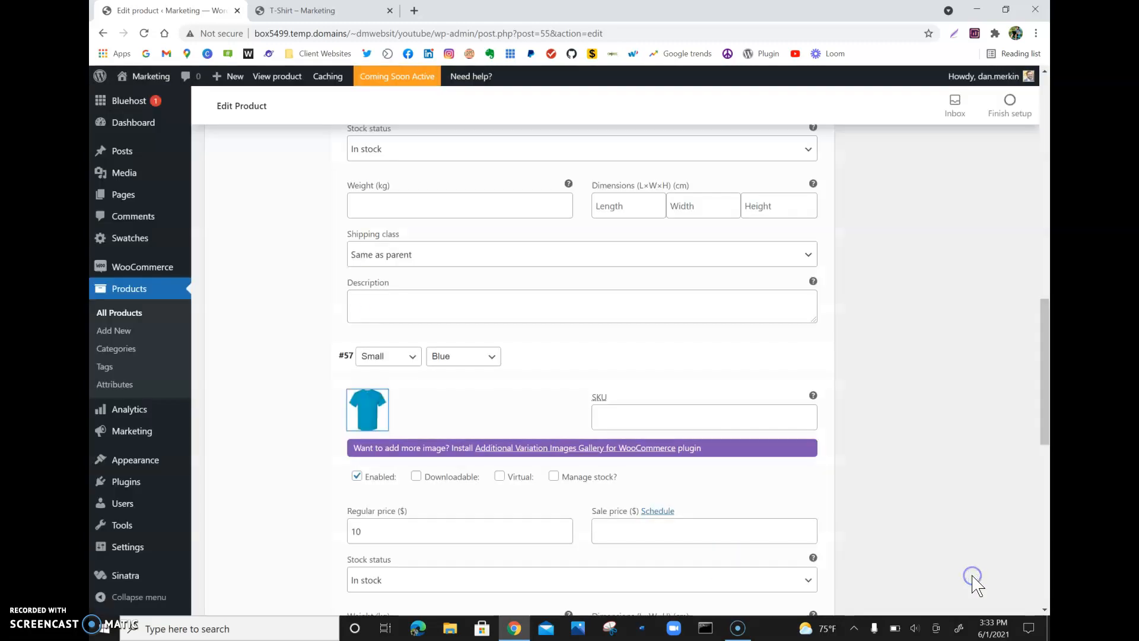
- Expand the Small/Yellow variation, set its regular price to 10 and assign the yellow T-shirt image
{"action": "scroll", "coordinate": [560, 545], "scroll_direction": "down", "scroll_amount": 4}
{"action": "scroll", "coordinate": [563, 551], "scroll_direction": "down", "scroll_amount": 2}
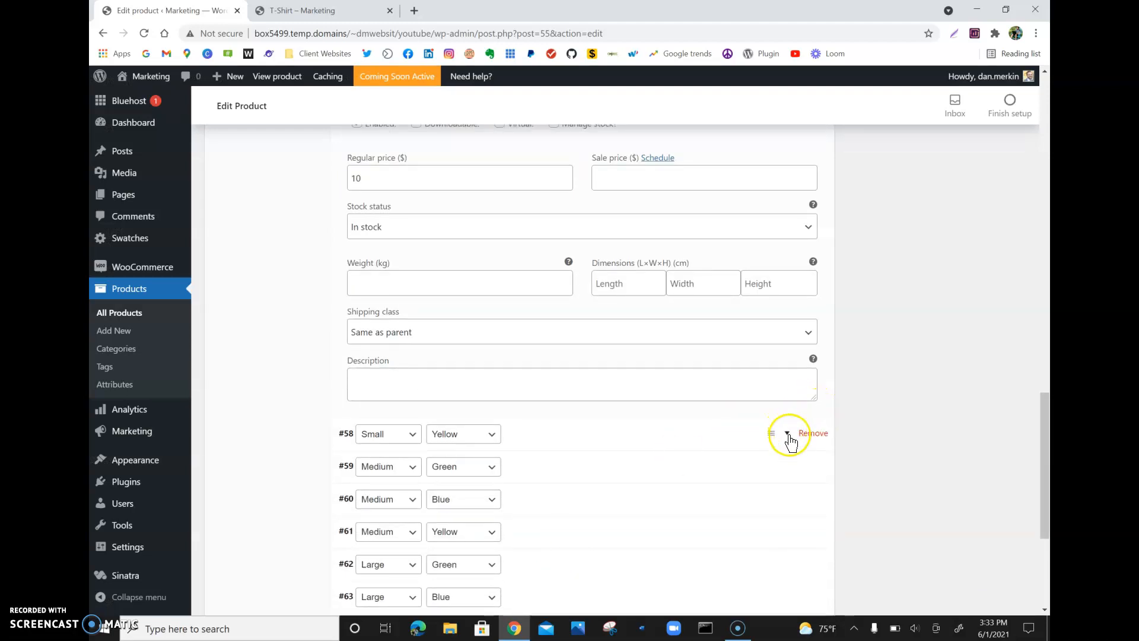
{"action": "left_click", "coordinate": [787, 429]}
{"action": "scroll", "coordinate": [510, 555], "scroll_direction": "down", "scroll_amount": 1}
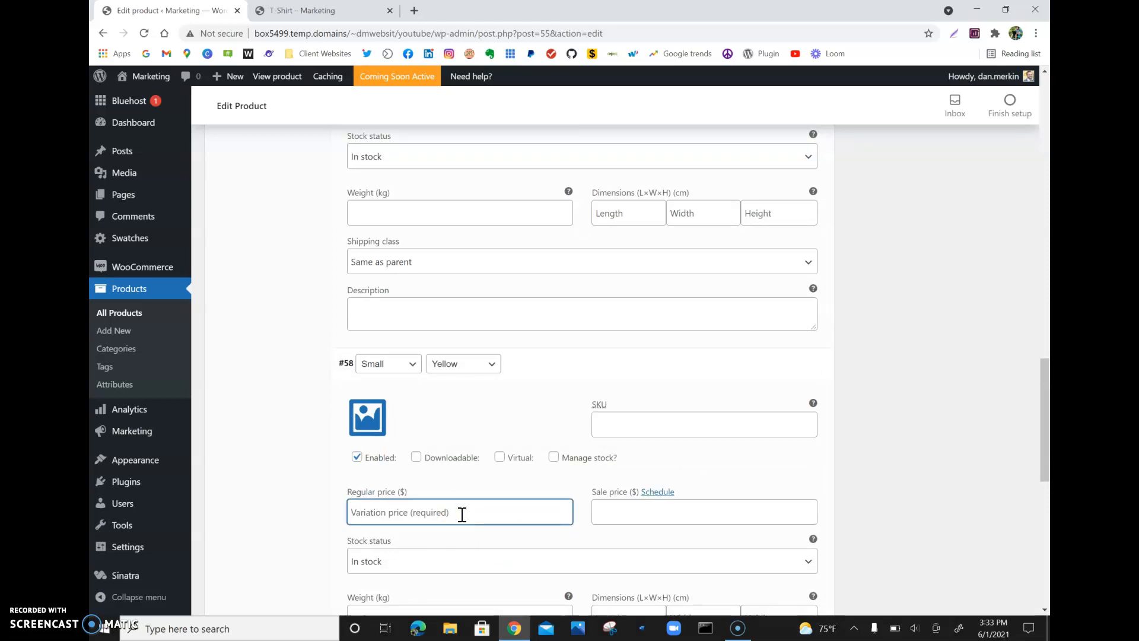
{"action": "left_click", "coordinate": [361, 404]}
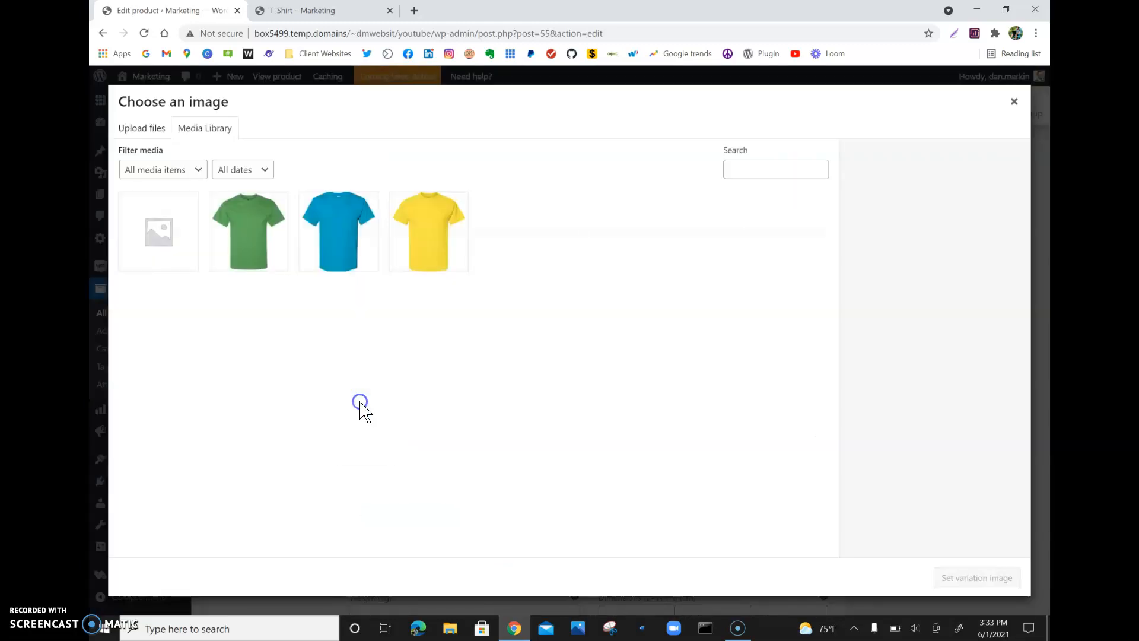
{"action": "left_click", "coordinate": [458, 214]}
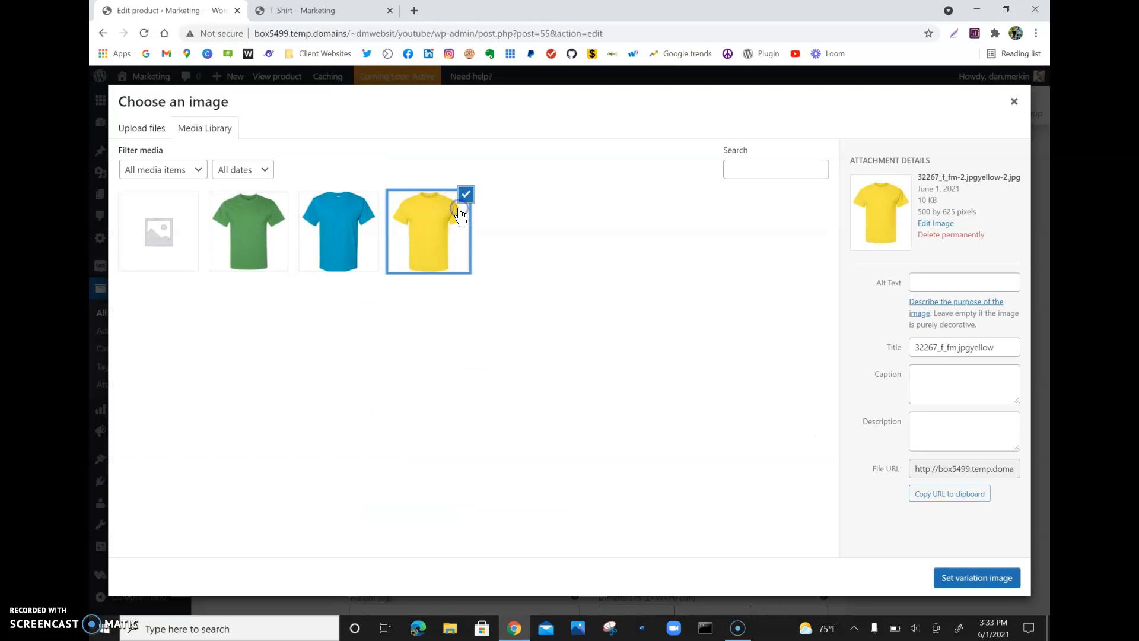
{"action": "left_click", "coordinate": [975, 585]}
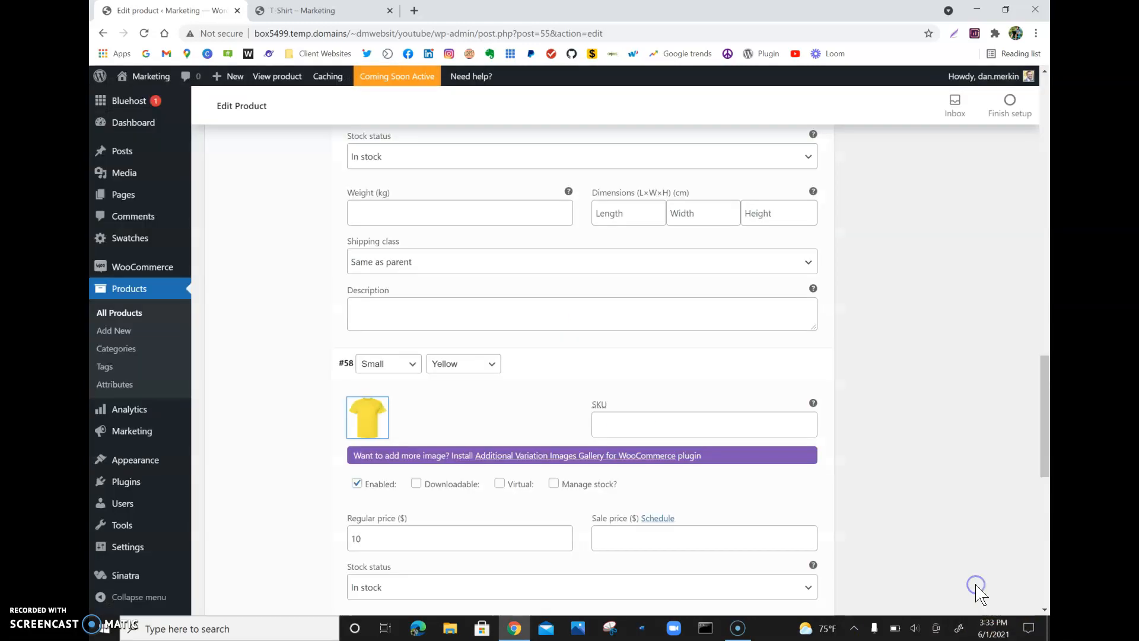
- Review the prices and images of the first three variations
{"action": "scroll", "coordinate": [980, 593], "scroll_direction": "up", "scroll_amount": 5}
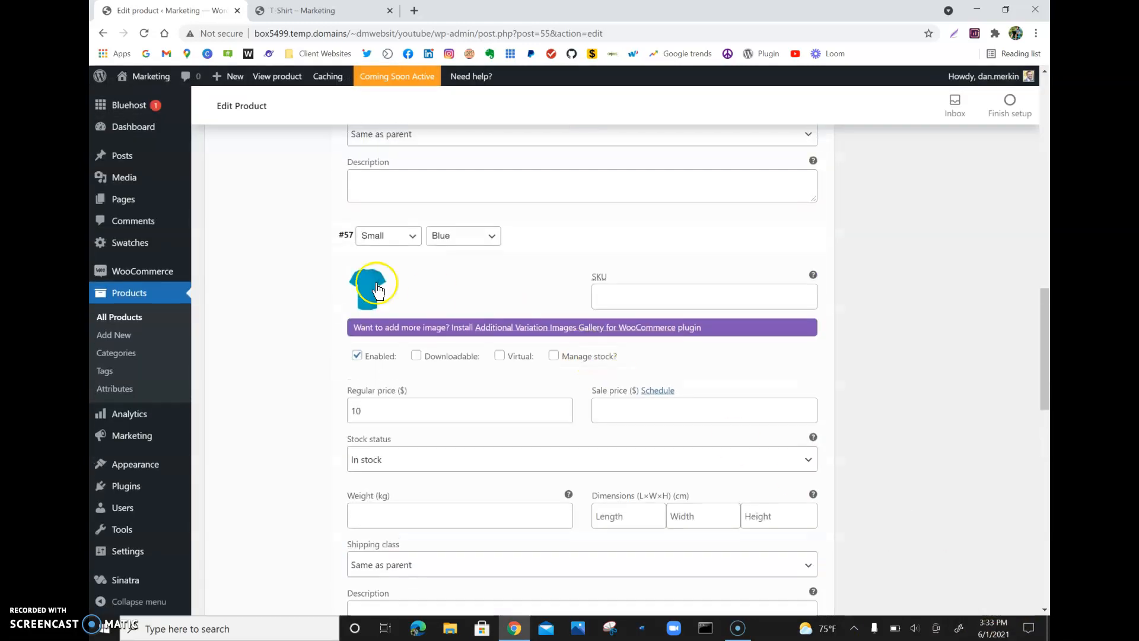
{"action": "scroll", "coordinate": [357, 281], "scroll_direction": "up", "scroll_amount": 5}
{"action": "scroll", "coordinate": [358, 282], "scroll_direction": "down", "scroll_amount": 10}
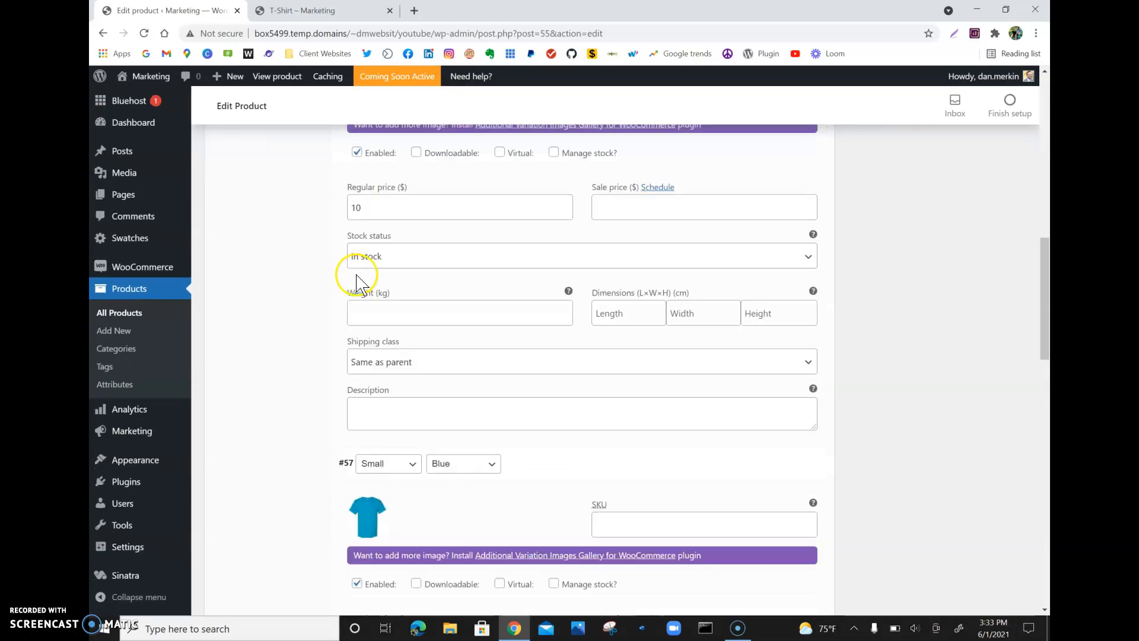
{"action": "scroll", "coordinate": [358, 280], "scroll_direction": "down", "scroll_amount": 3}
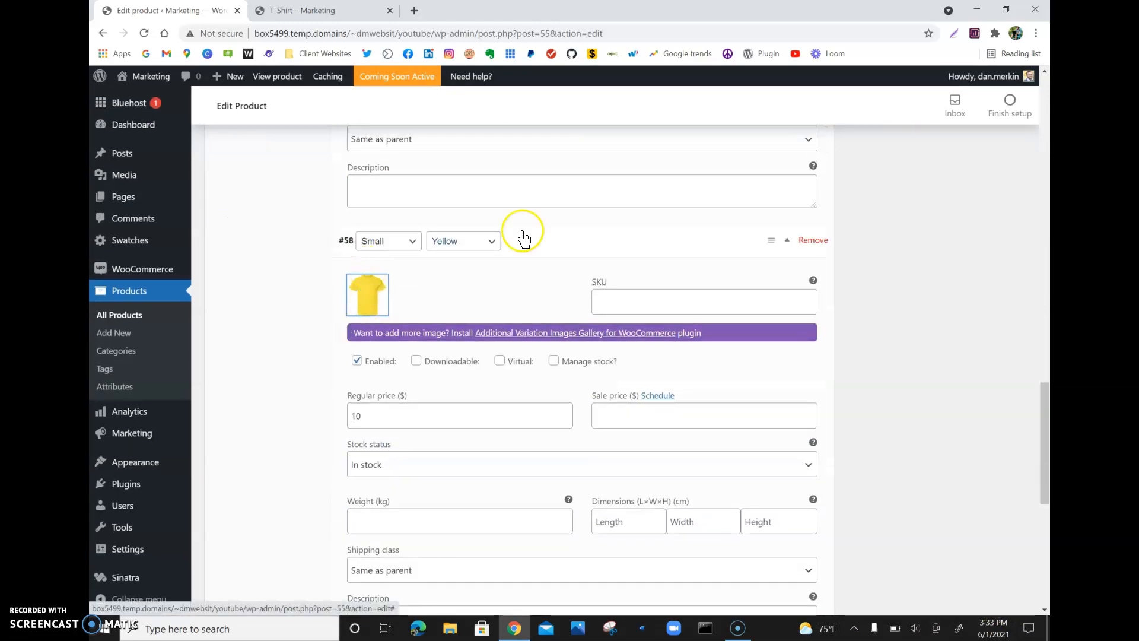
{"action": "scroll", "coordinate": [870, 510], "scroll_direction": "down", "scroll_amount": 1}
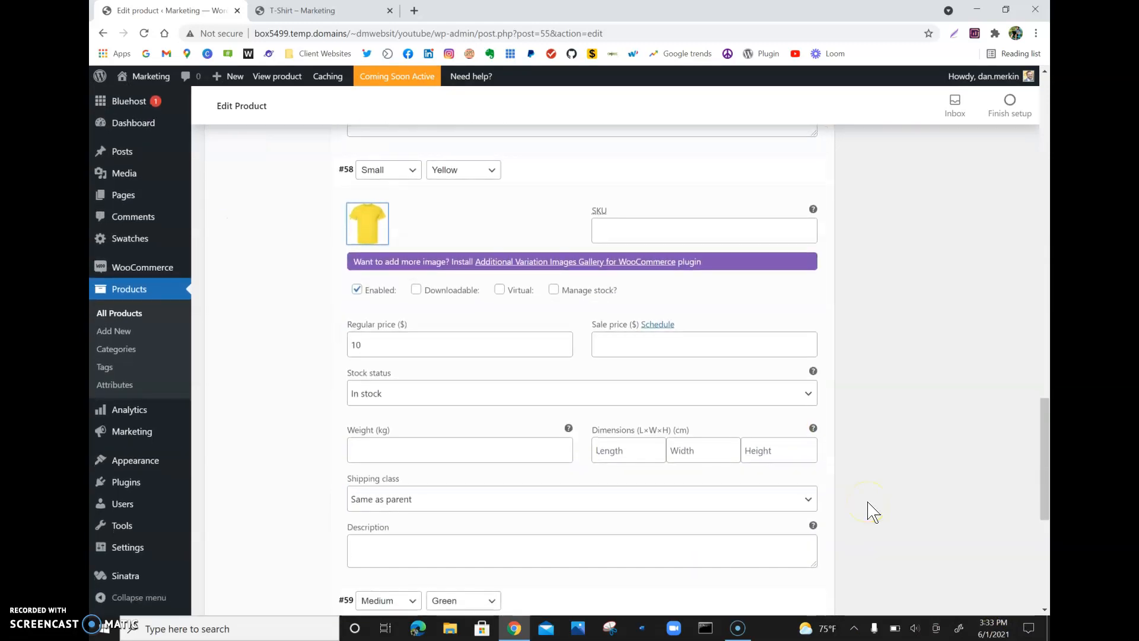
{"action": "scroll", "coordinate": [870, 511], "scroll_direction": "up", "scroll_amount": 5}
{"action": "scroll", "coordinate": [865, 540], "scroll_direction": "up", "scroll_amount": 5}
{"action": "scroll", "coordinate": [861, 572], "scroll_direction": "down", "scroll_amount": 3}
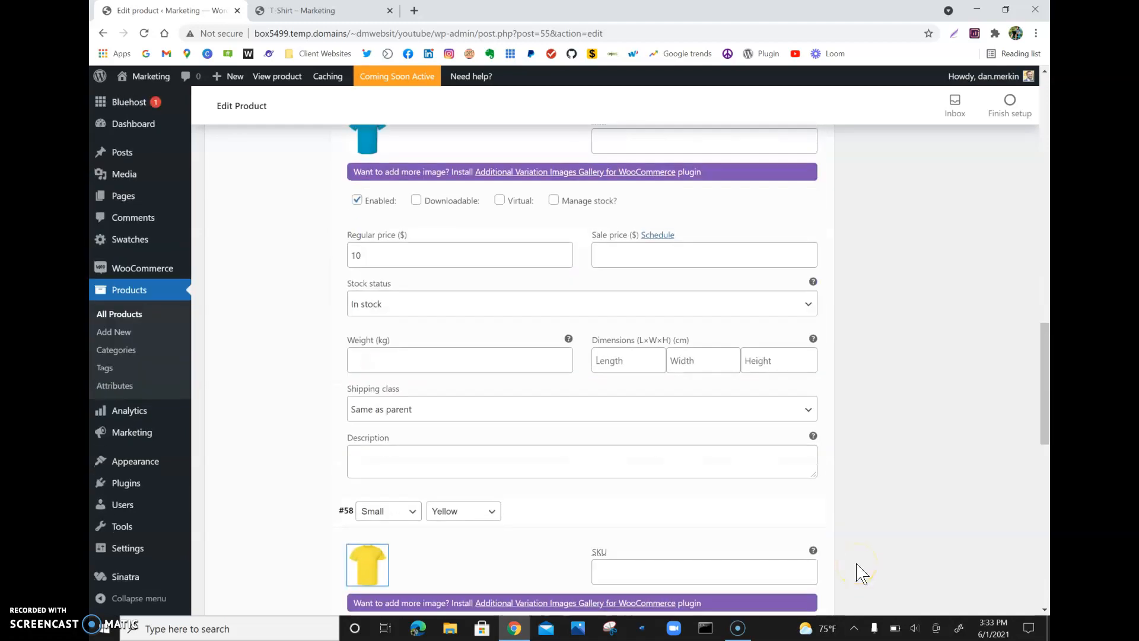
- Expand the Medium/Green variation, set its regular price to 15 and assign the green T-shirt image
{"action": "scroll", "coordinate": [861, 574], "scroll_direction": "down", "scroll_amount": 10}
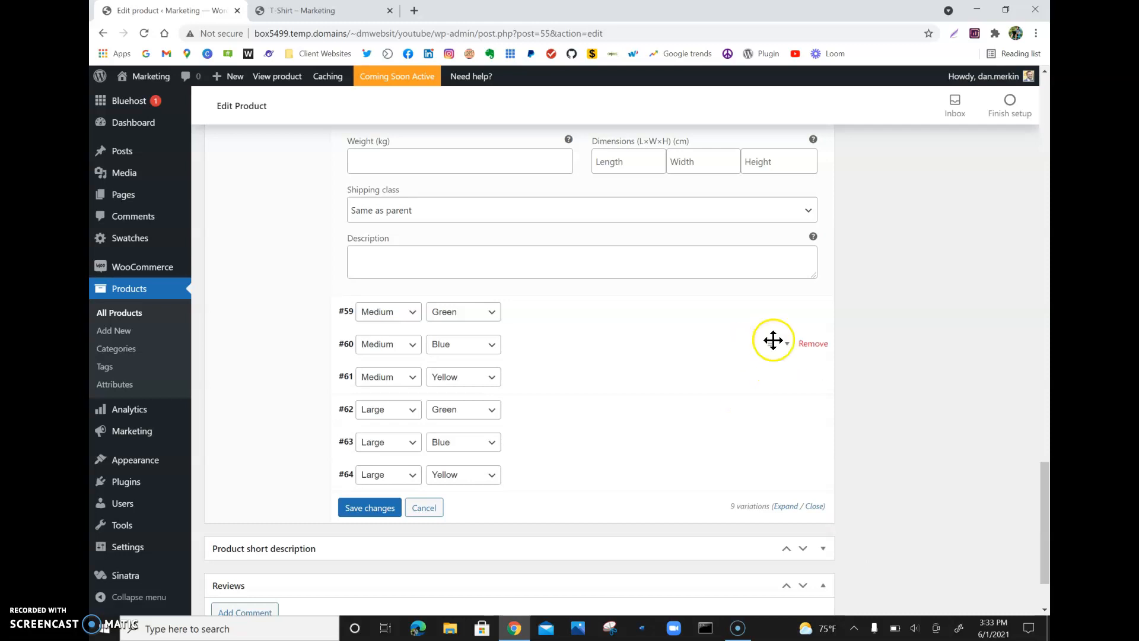
{"action": "left_click", "coordinate": [787, 320]}
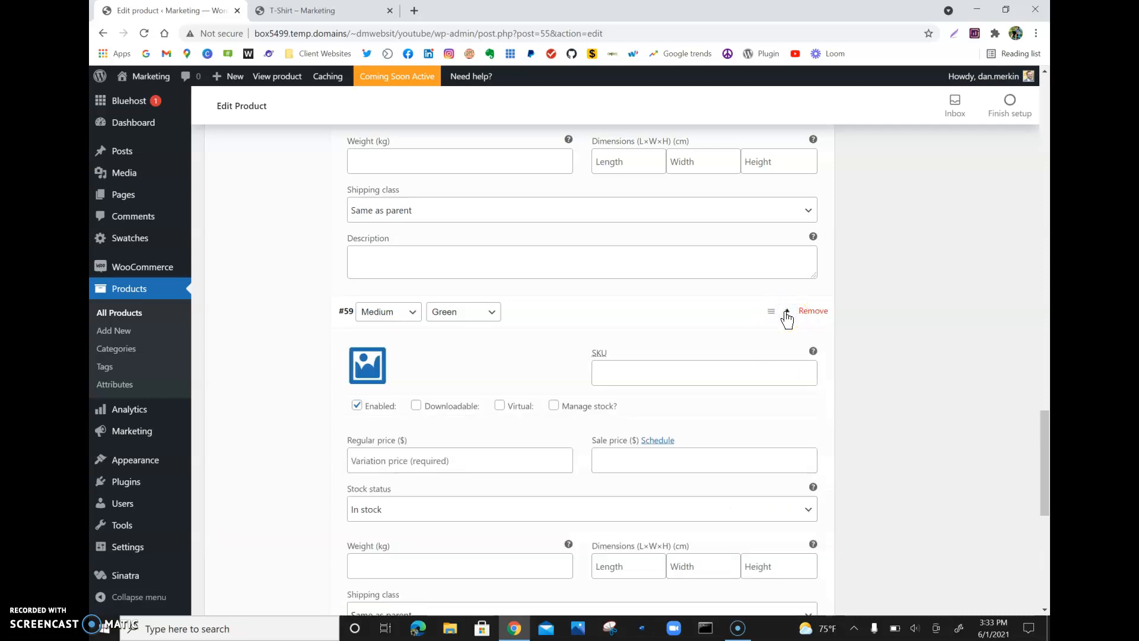
{"action": "left_click_drag", "start_coordinate": [788, 318], "coordinate": [438, 386]}
{"action": "left_click", "coordinate": [433, 386]}
{"action": "left_click", "coordinate": [402, 461]}
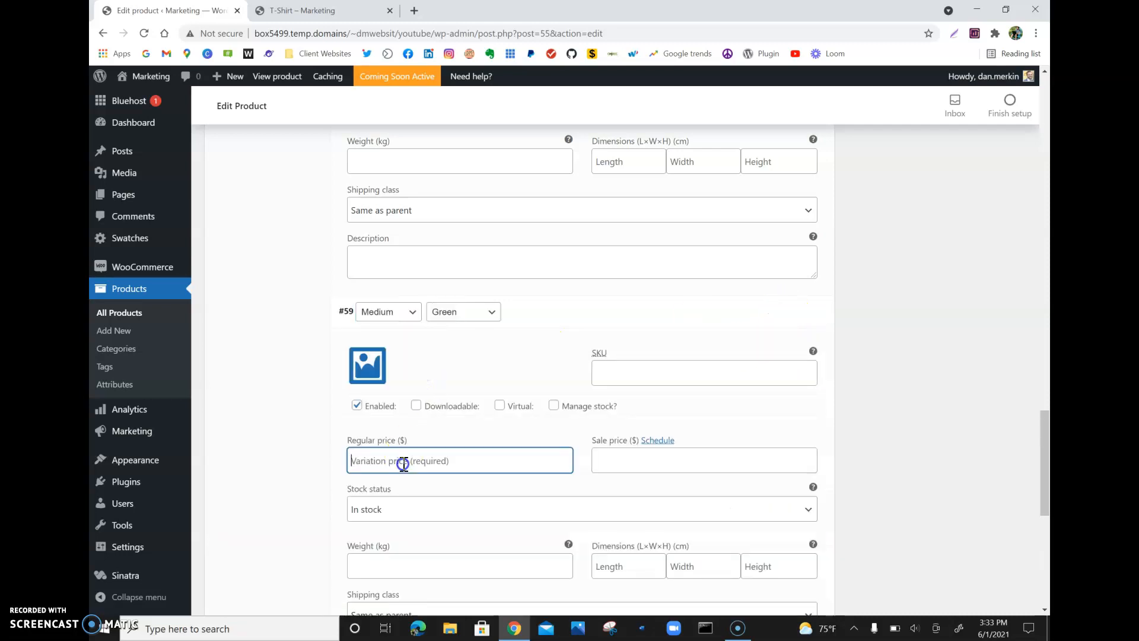
{"action": "type", "text": "15"}
{"action": "left_click", "coordinate": [367, 365]}
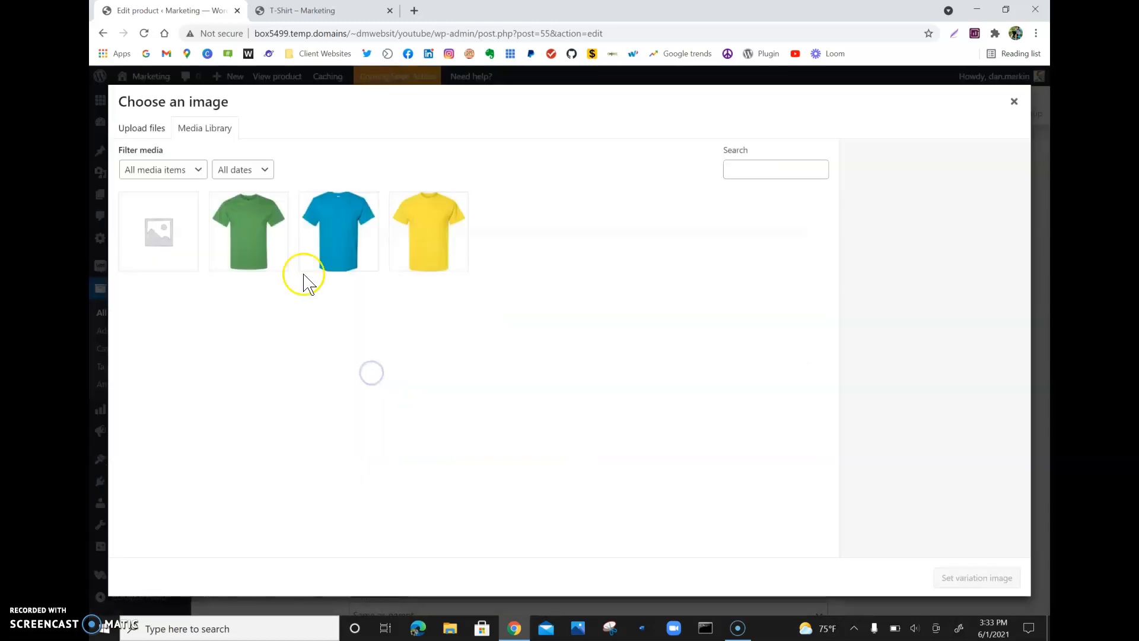
{"action": "left_click", "coordinate": [279, 261]}
{"action": "left_click", "coordinate": [965, 588]}
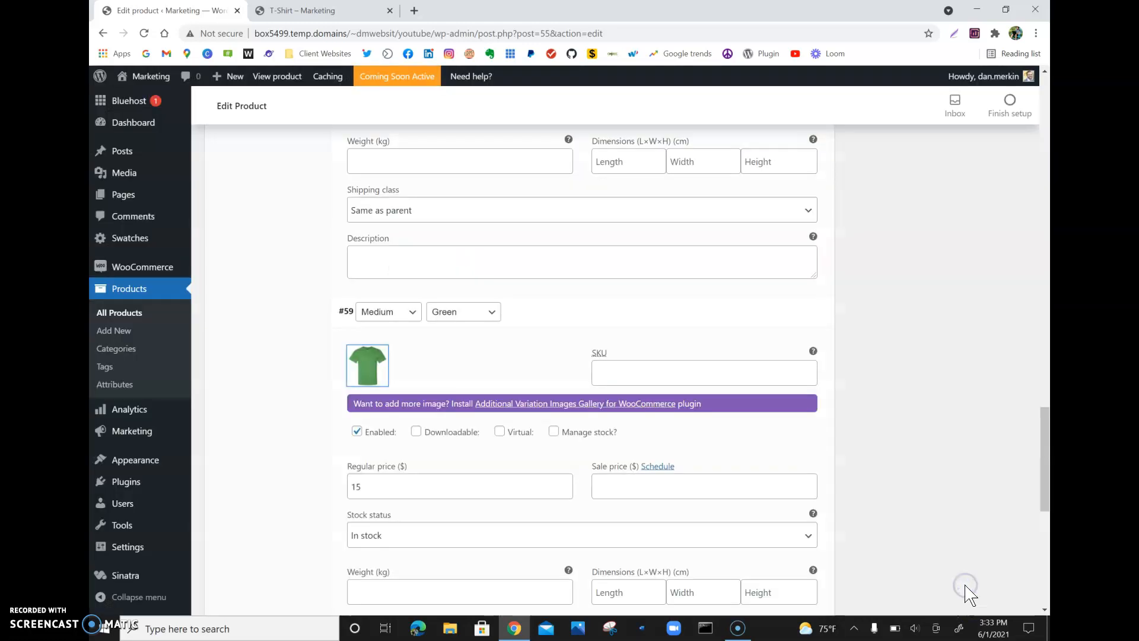
- Expand the Medium/Blue variation, assign the blue T-shirt image and set its regular price to 15
{"action": "scroll", "coordinate": [490, 433], "scroll_direction": "down", "scroll_amount": 5}
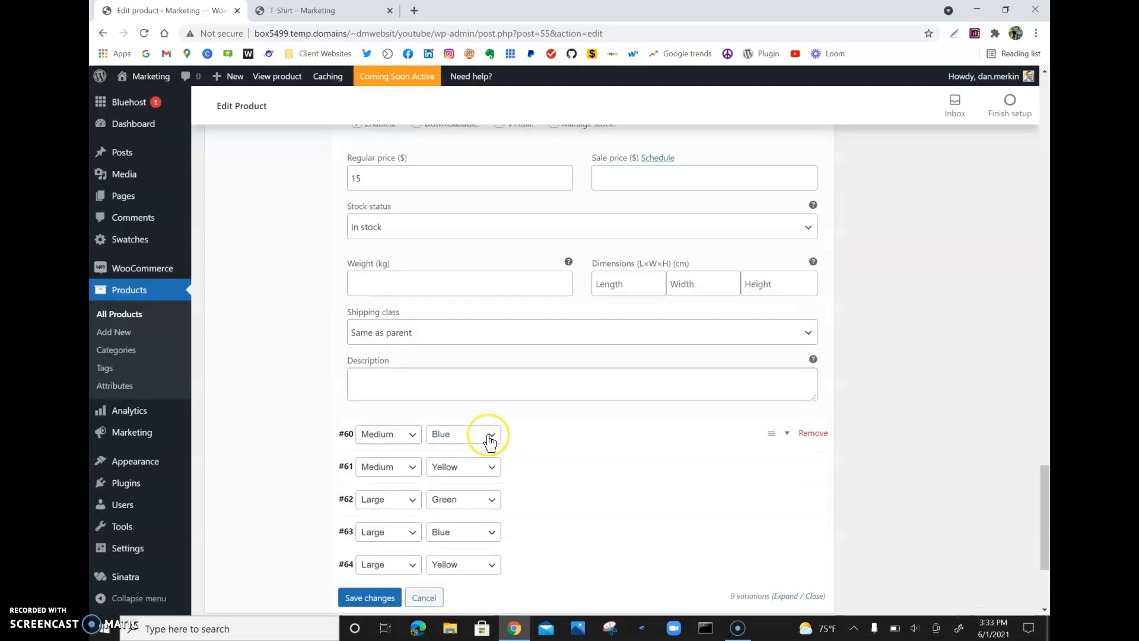
{"action": "left_click", "coordinate": [786, 435]}
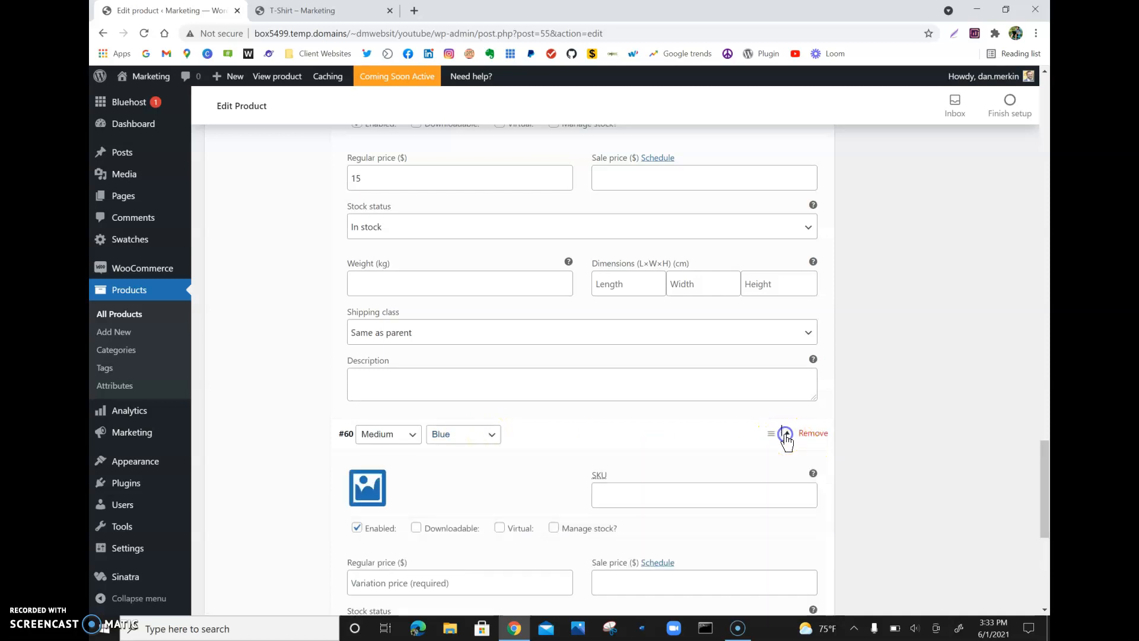
{"action": "left_click", "coordinate": [370, 490]}
{"action": "left_click", "coordinate": [338, 231]}
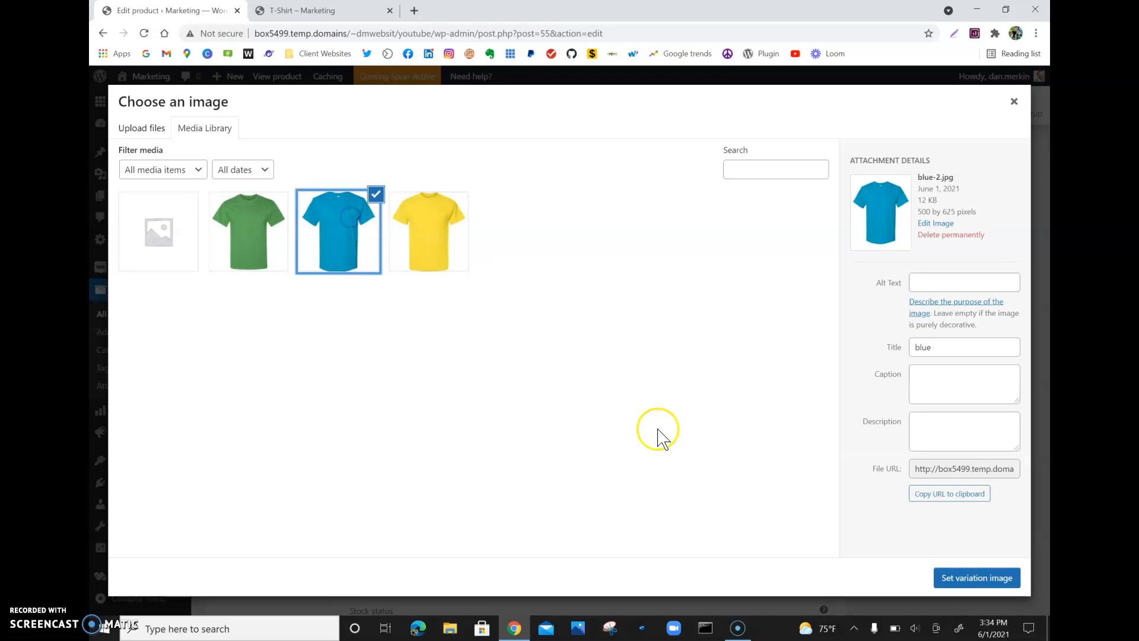
{"action": "left_click", "coordinate": [987, 592]}
{"action": "left_click", "coordinate": [478, 609]}
{"action": "type", "text": "1"}
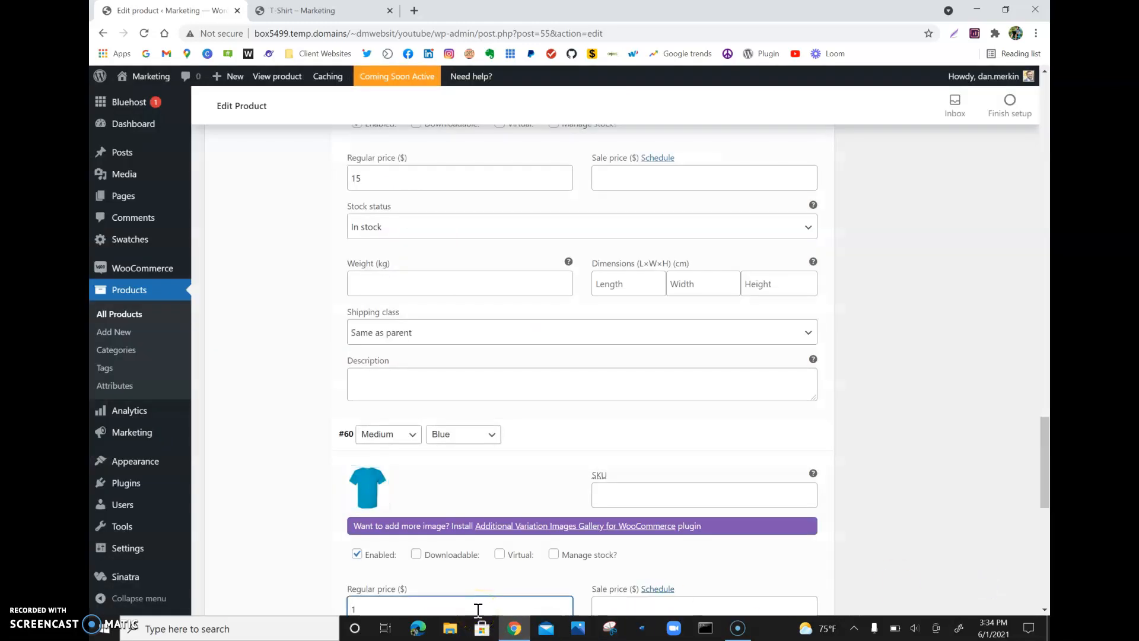
{"action": "type", "text": "5"}
- Expand the Medium/Yellow variation, set its regular price to 15 and assign the yellow T-shirt image
{"action": "scroll", "coordinate": [478, 614], "scroll_direction": "down", "scroll_amount": 2}
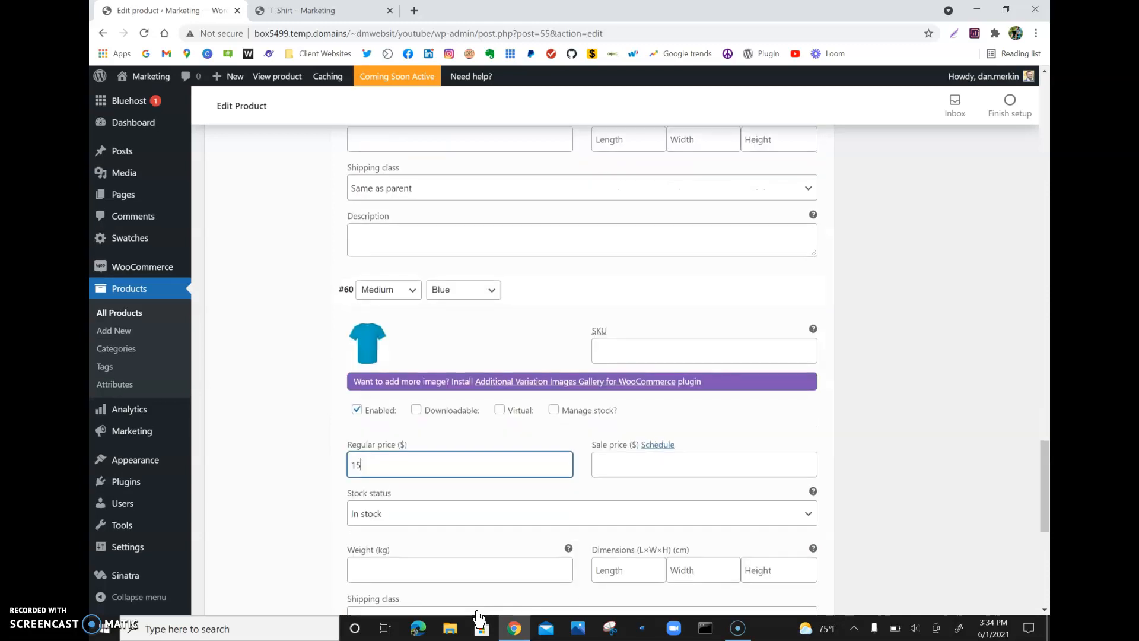
{"action": "scroll", "coordinate": [477, 617], "scroll_direction": "down", "scroll_amount": 3}
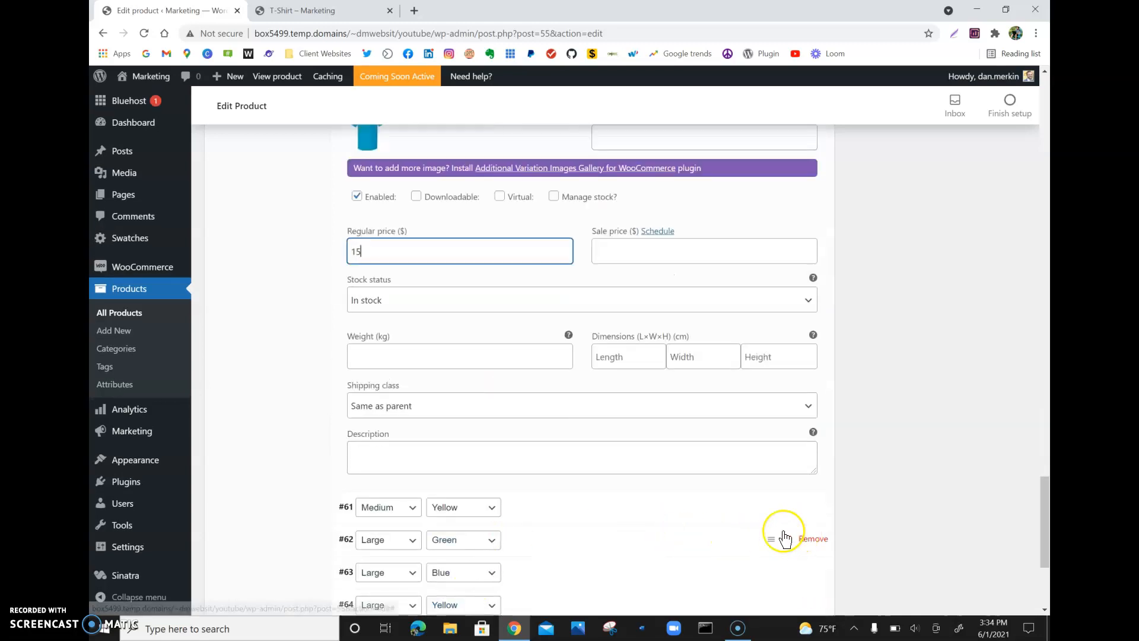
{"action": "left_click", "coordinate": [787, 510]}
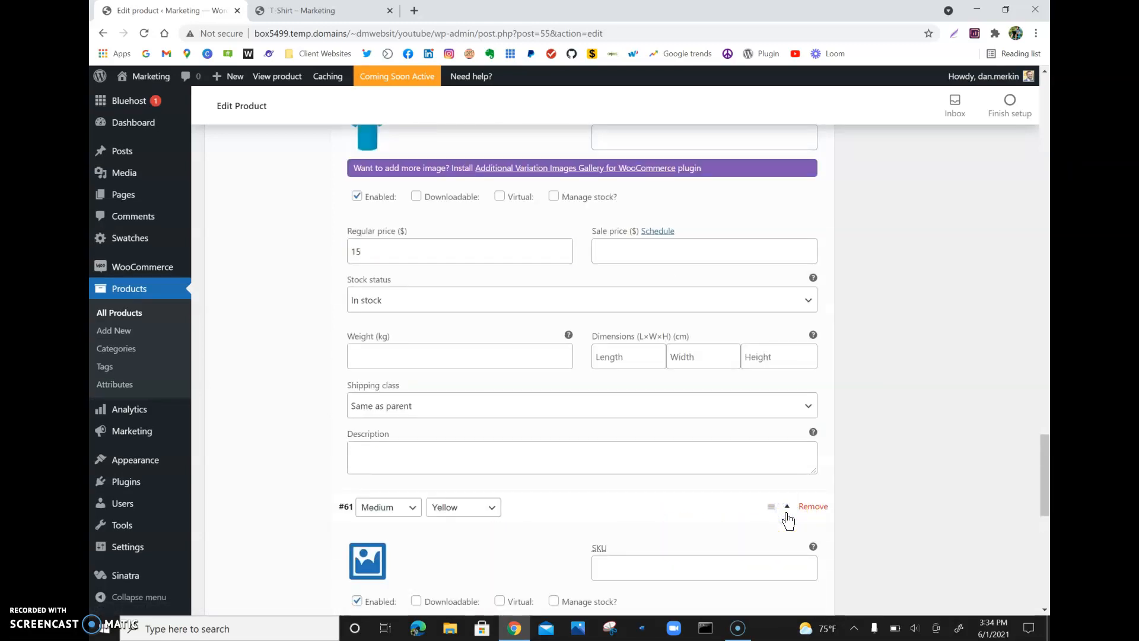
{"action": "scroll", "coordinate": [788, 520], "scroll_direction": "down", "scroll_amount": 3}
{"action": "left_click", "coordinate": [376, 426]}
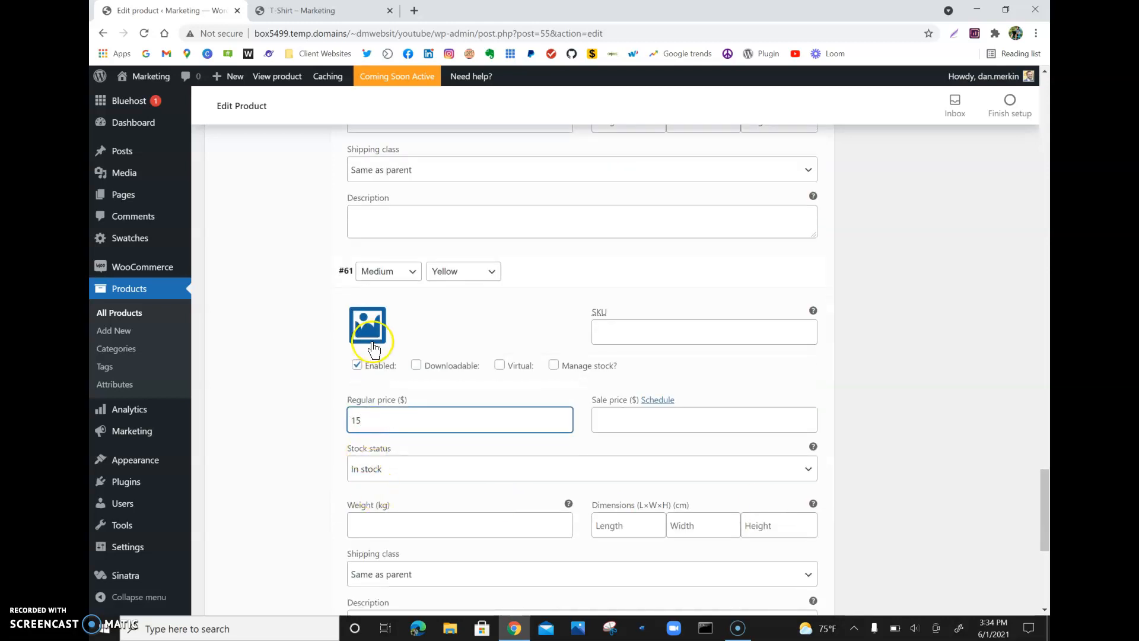
{"action": "left_click", "coordinate": [369, 332]}
{"action": "left_click", "coordinate": [420, 217]}
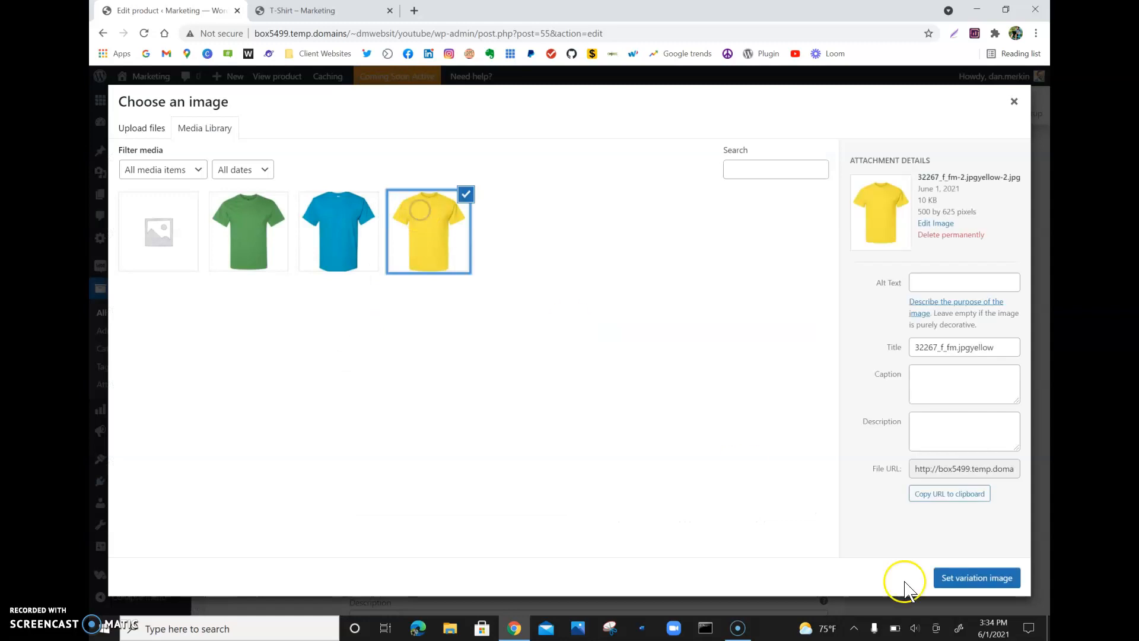
{"action": "left_click", "coordinate": [978, 578]}
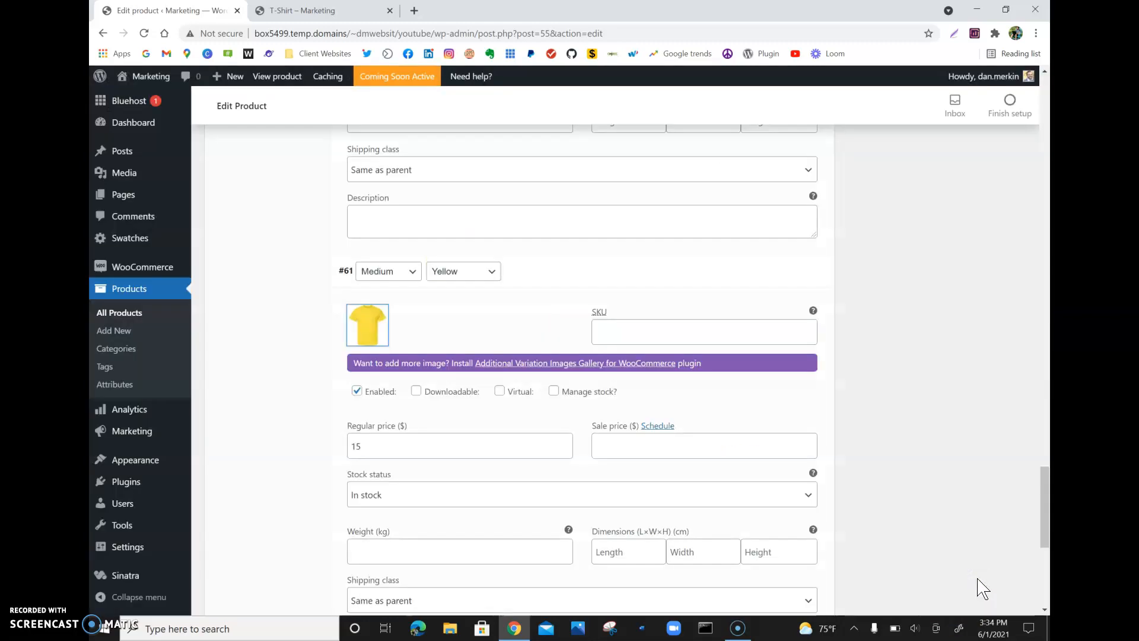
- Expand the Large/Green variation, set its regular price to 20 and assign the green T-shirt image
{"action": "scroll", "coordinate": [983, 589], "scroll_direction": "down", "scroll_amount": 5}
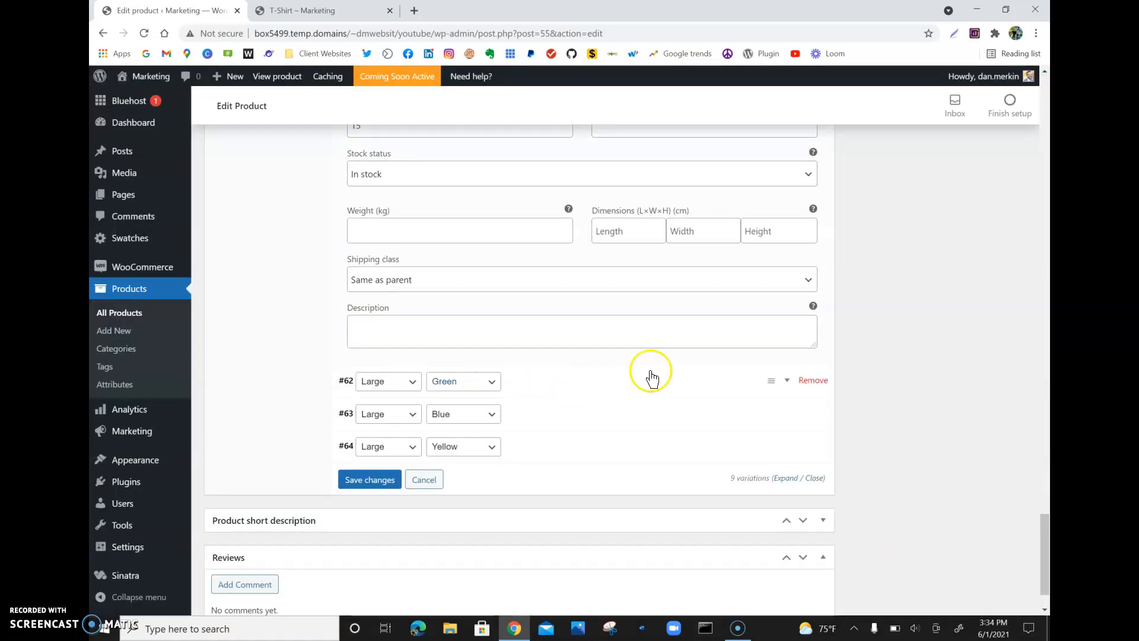
{"action": "left_click", "coordinate": [787, 383]}
{"action": "left_click", "coordinate": [443, 525]}
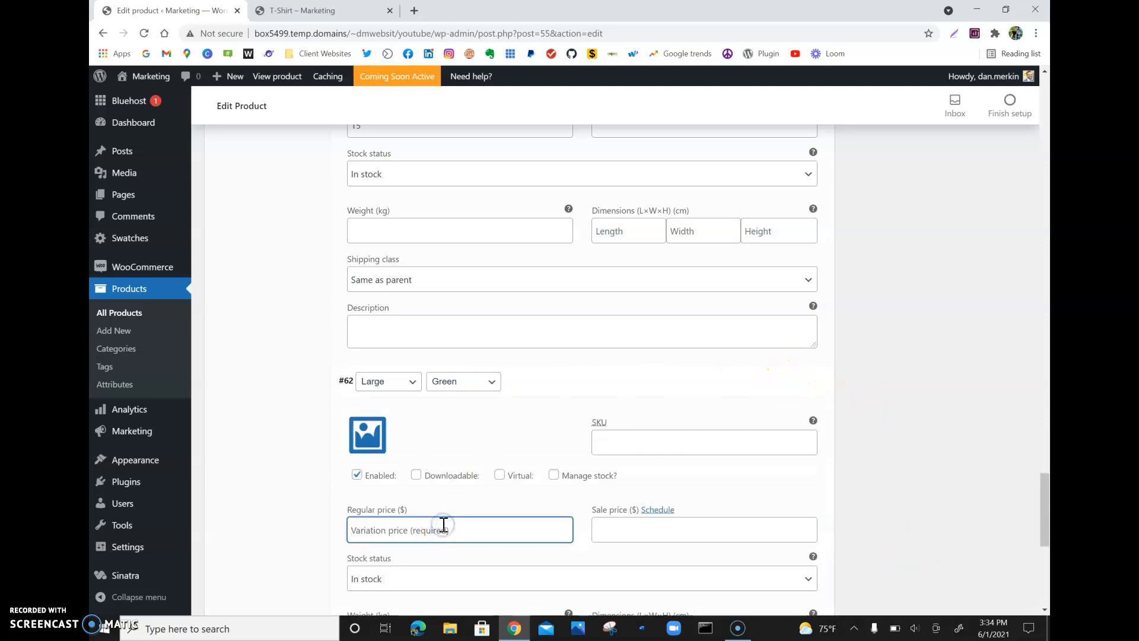
{"action": "left_click", "coordinate": [354, 436]}
{"action": "left_click", "coordinate": [254, 179]}
{"action": "left_click", "coordinate": [252, 179]}
{"action": "left_click", "coordinate": [263, 232]}
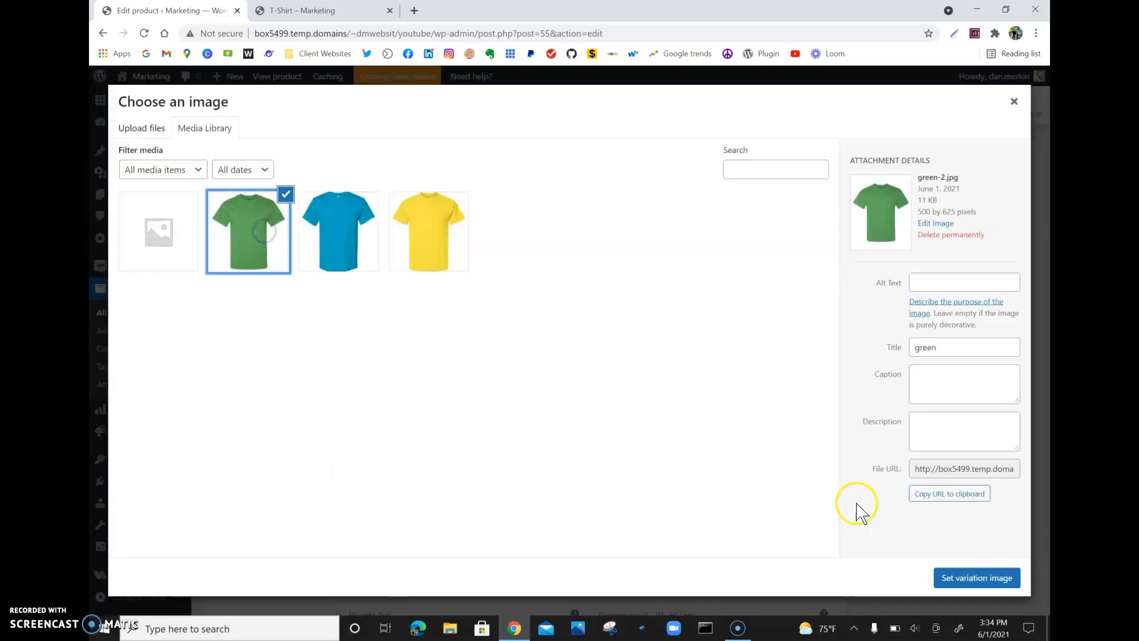
{"action": "left_click", "coordinate": [976, 577]}
- Expand the Large/Blue variation, set its regular price to 20 and assign the blue T-shirt image
{"action": "scroll", "coordinate": [679, 506], "scroll_direction": "down", "scroll_amount": 1}
{"action": "scroll", "coordinate": [679, 506], "scroll_direction": "down", "scroll_amount": 5}
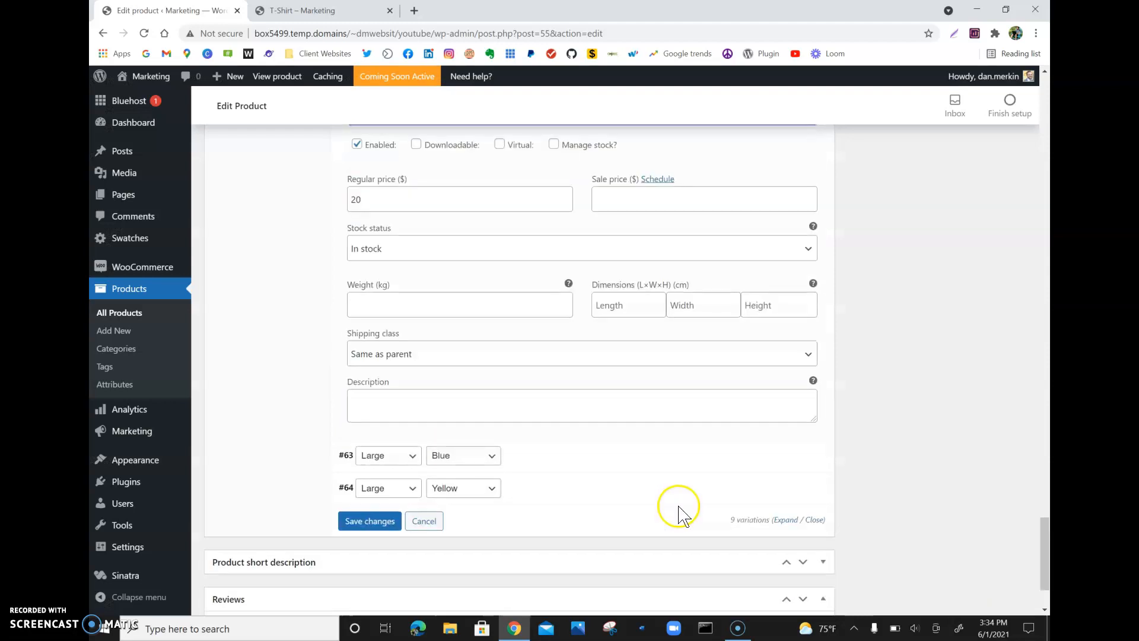
{"action": "left_click", "coordinate": [788, 456]}
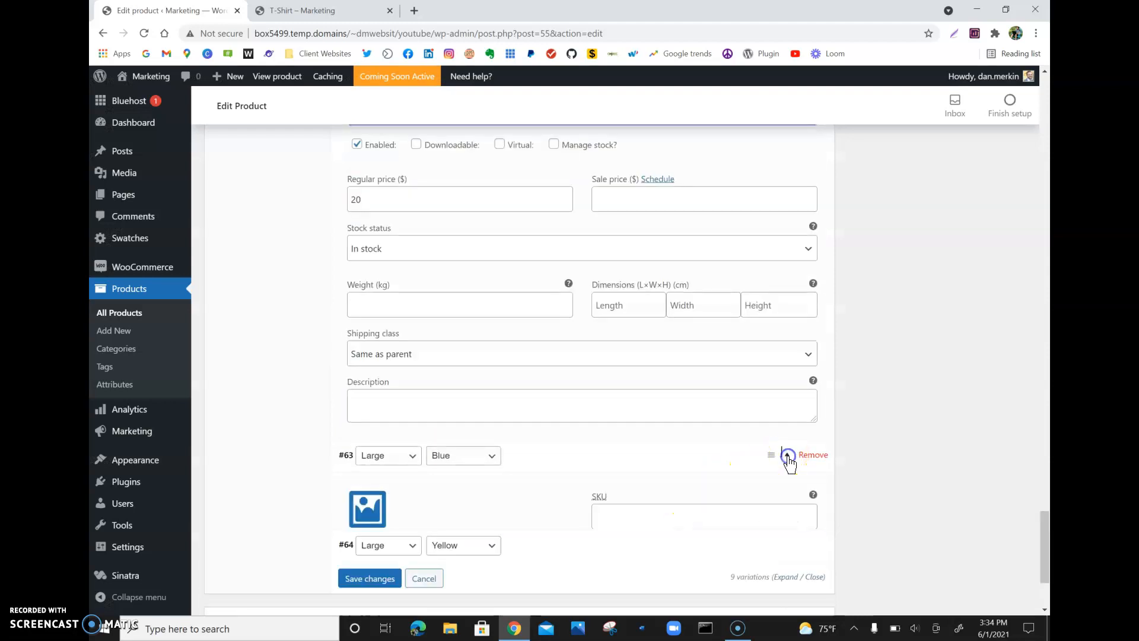
{"action": "left_click", "coordinate": [494, 604]}
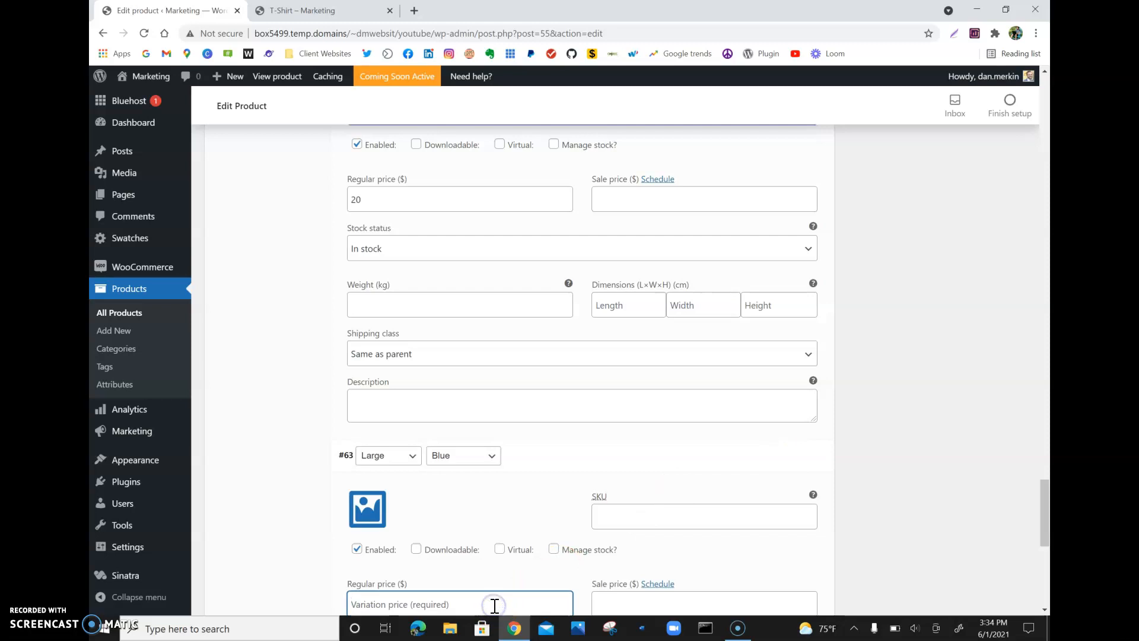
{"action": "left_click", "coordinate": [367, 508]}
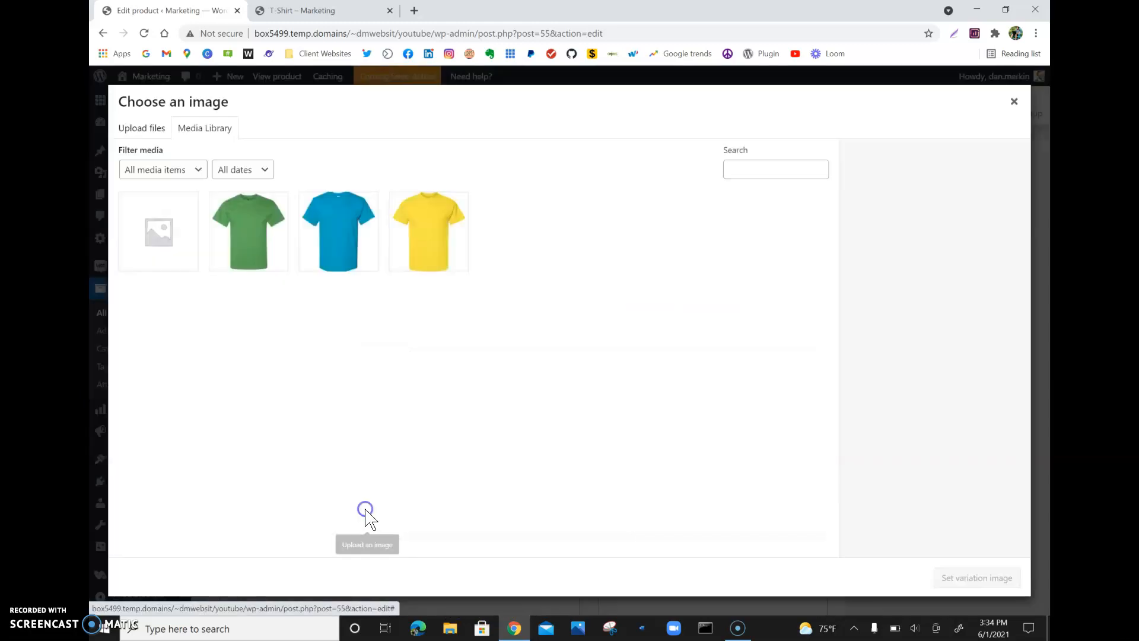
{"action": "left_click", "coordinate": [333, 249]}
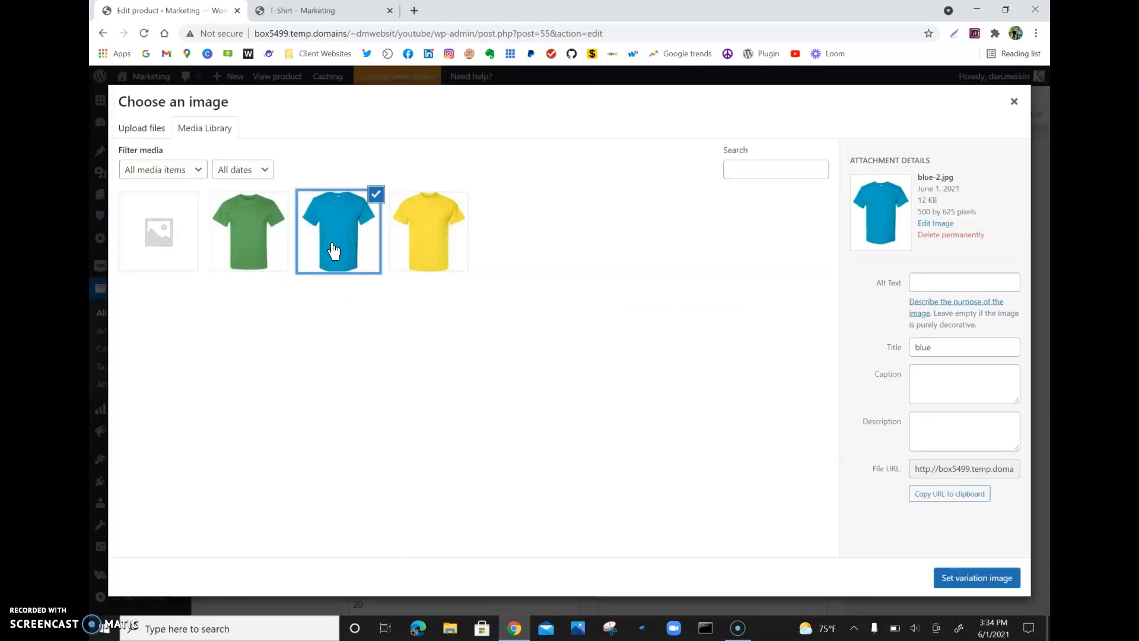
{"action": "left_click", "coordinate": [973, 577]}
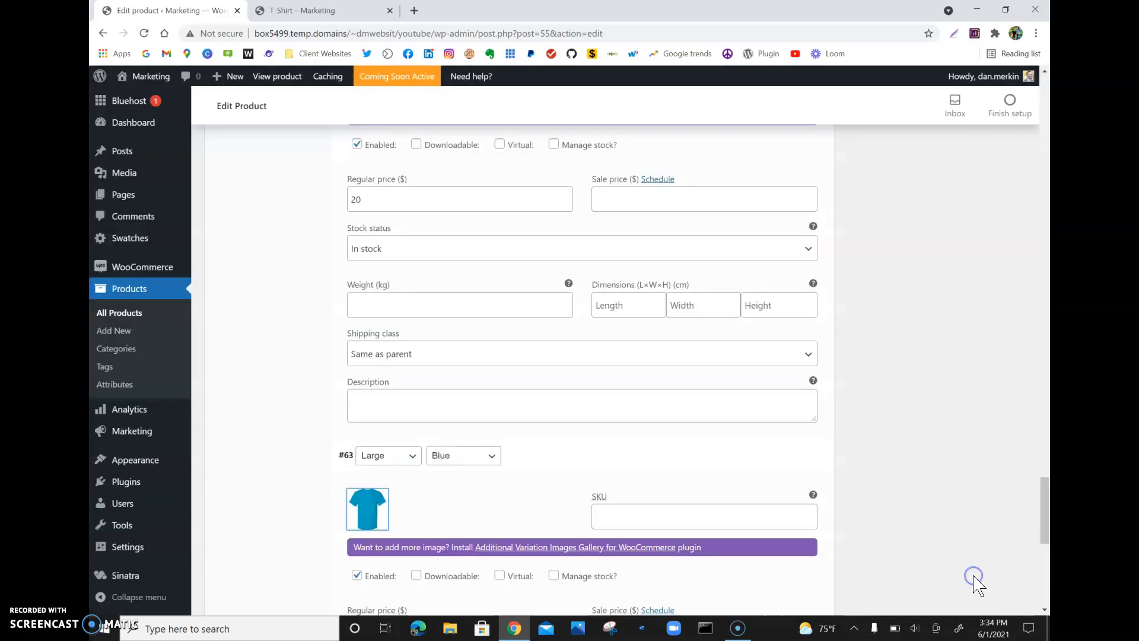
- Expand the Large/Yellow variation, set its regular price to 20 and assign the yellow T-shirt image
{"action": "scroll", "coordinate": [976, 586], "scroll_direction": "down", "scroll_amount": 4}
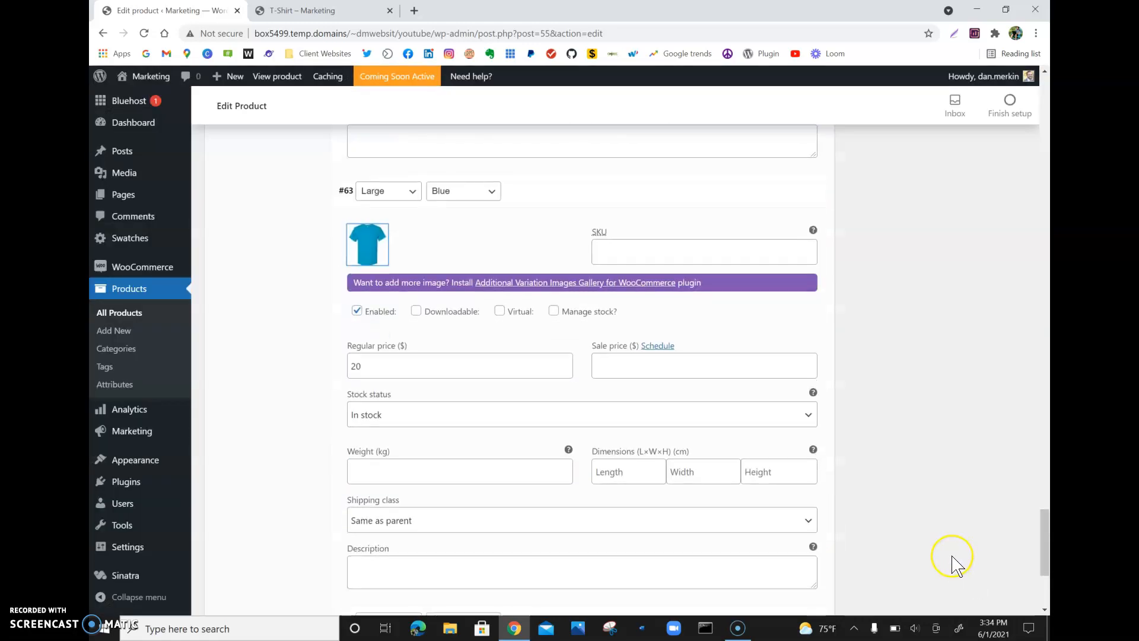
{"action": "scroll", "coordinate": [953, 558], "scroll_direction": "down", "scroll_amount": 4}
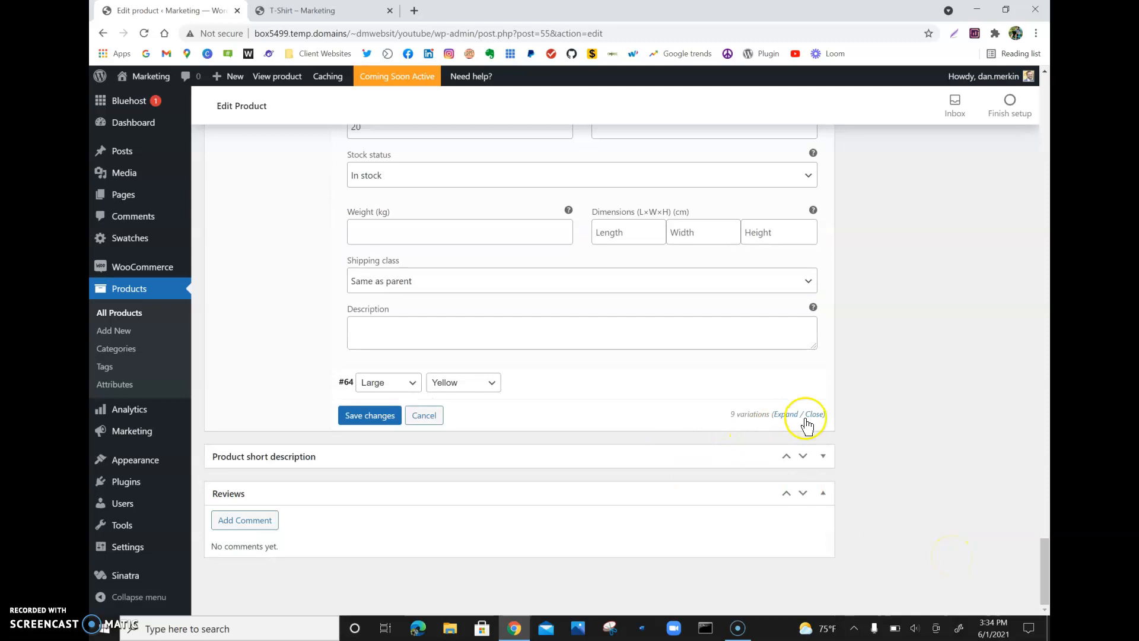
{"action": "left_click", "coordinate": [785, 382]}
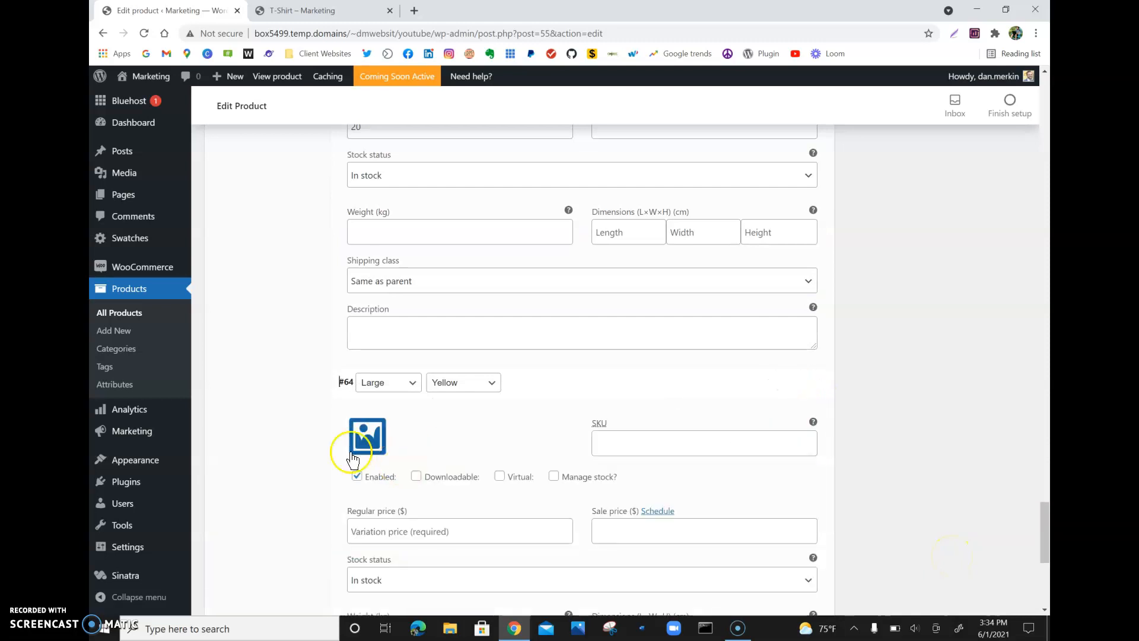
{"action": "left_click", "coordinate": [383, 533]}
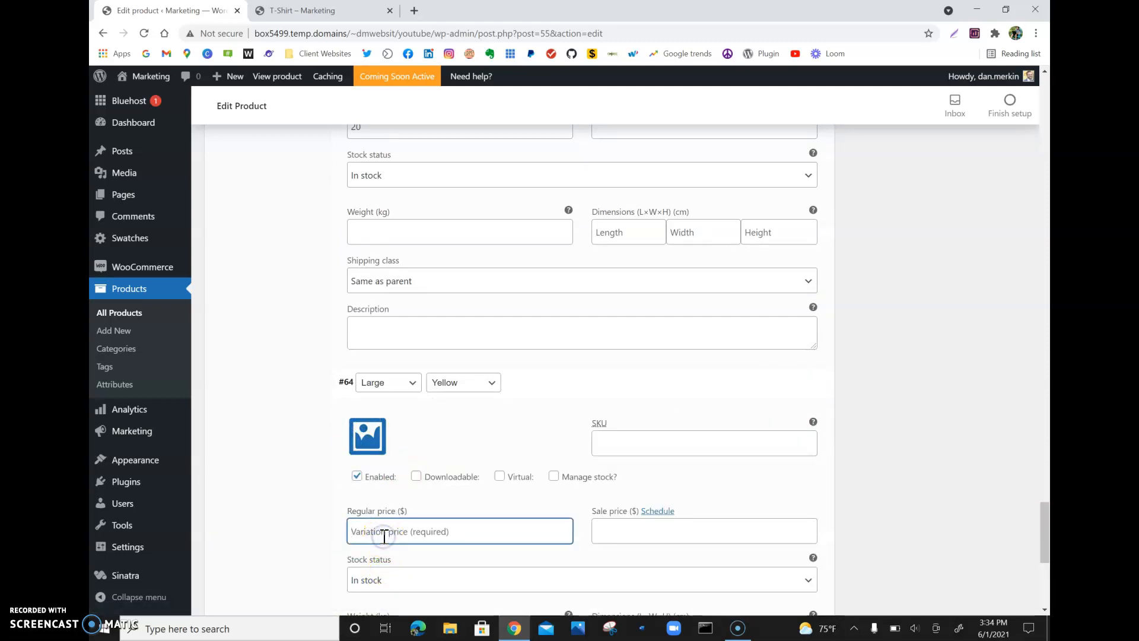
{"action": "type", "text": "20"}
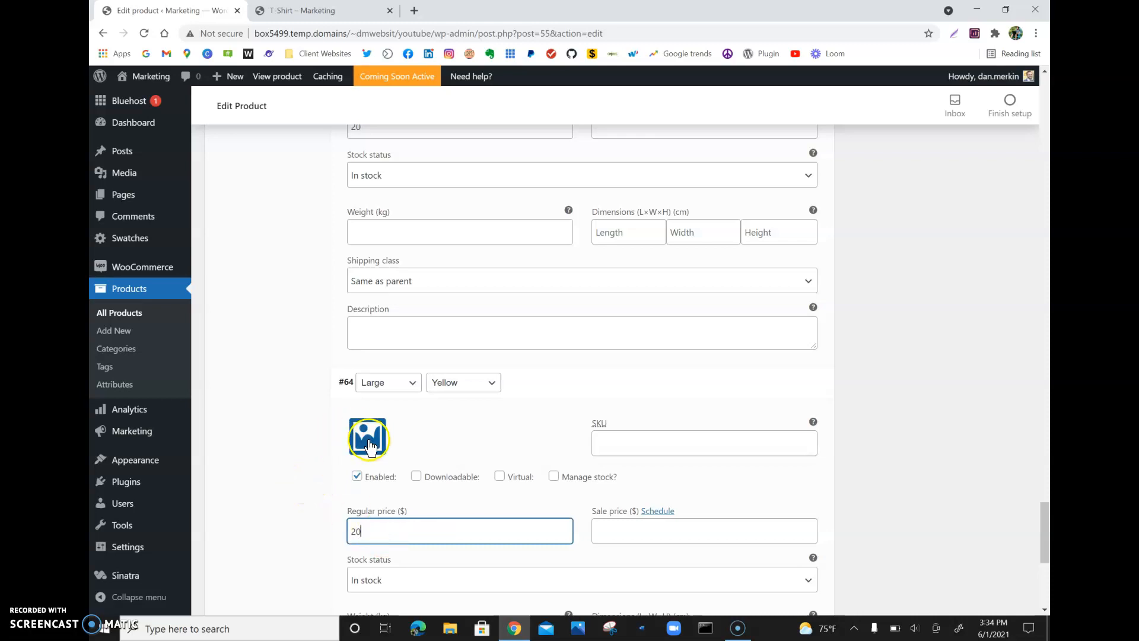
{"action": "left_click", "coordinate": [367, 438]}
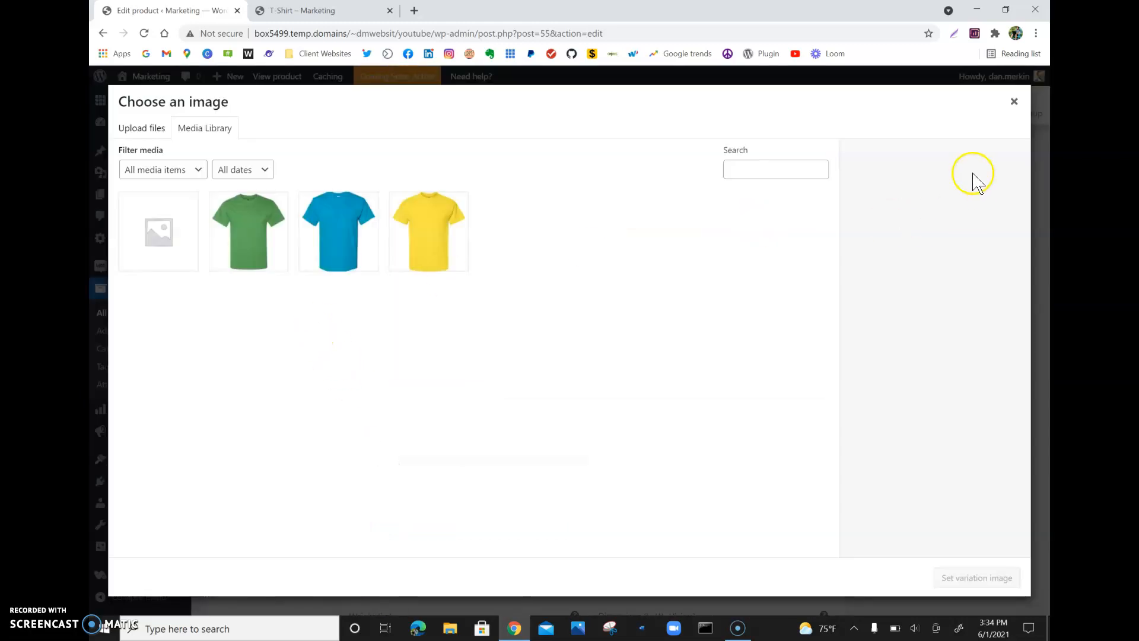
{"action": "left_click", "coordinate": [1013, 101]}
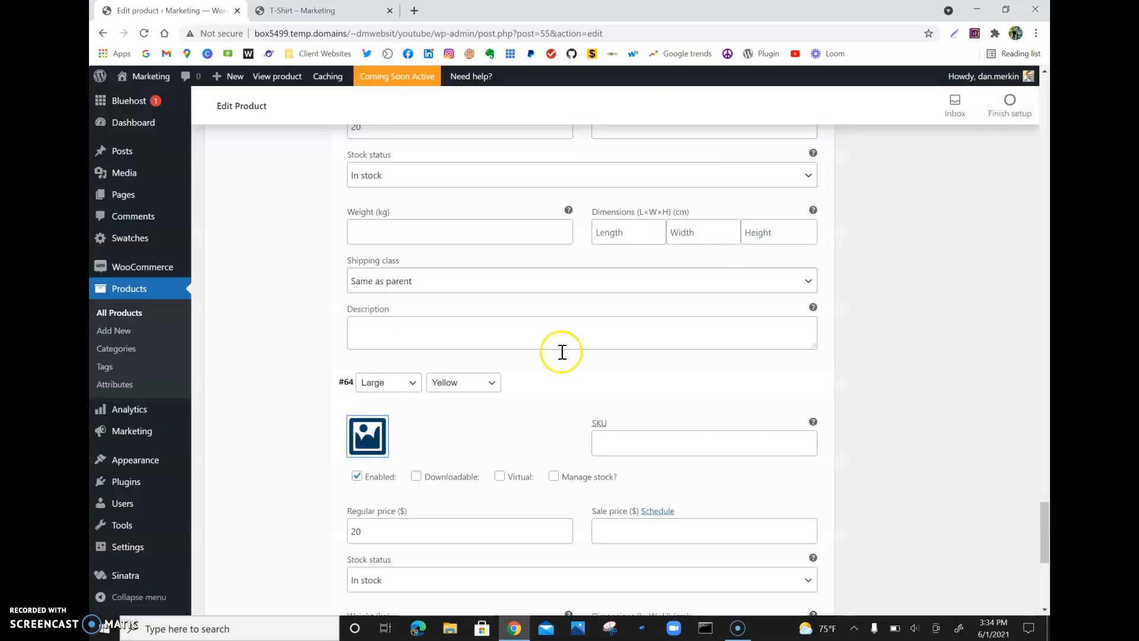
{"action": "left_click", "coordinate": [367, 437]}
{"action": "left_click", "coordinate": [461, 232]}
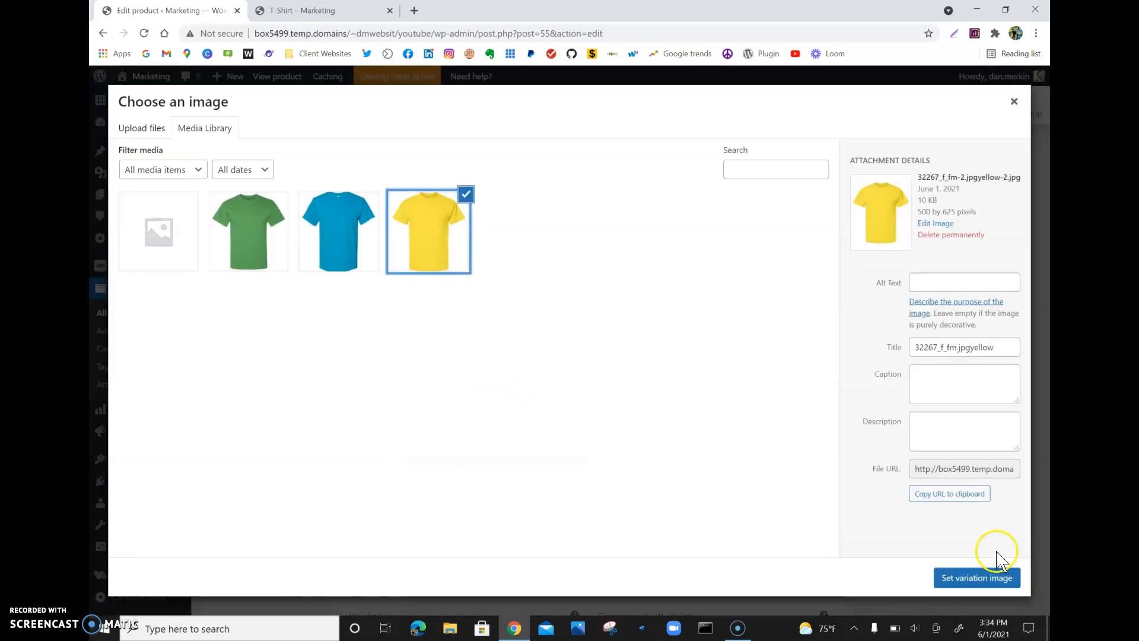
{"action": "left_click", "coordinate": [985, 577]}
- Save the changes to all variations
{"action": "scroll", "coordinate": [560, 493], "scroll_direction": "down", "scroll_amount": 1}
{"action": "scroll", "coordinate": [557, 495], "scroll_direction": "down", "scroll_amount": 5}
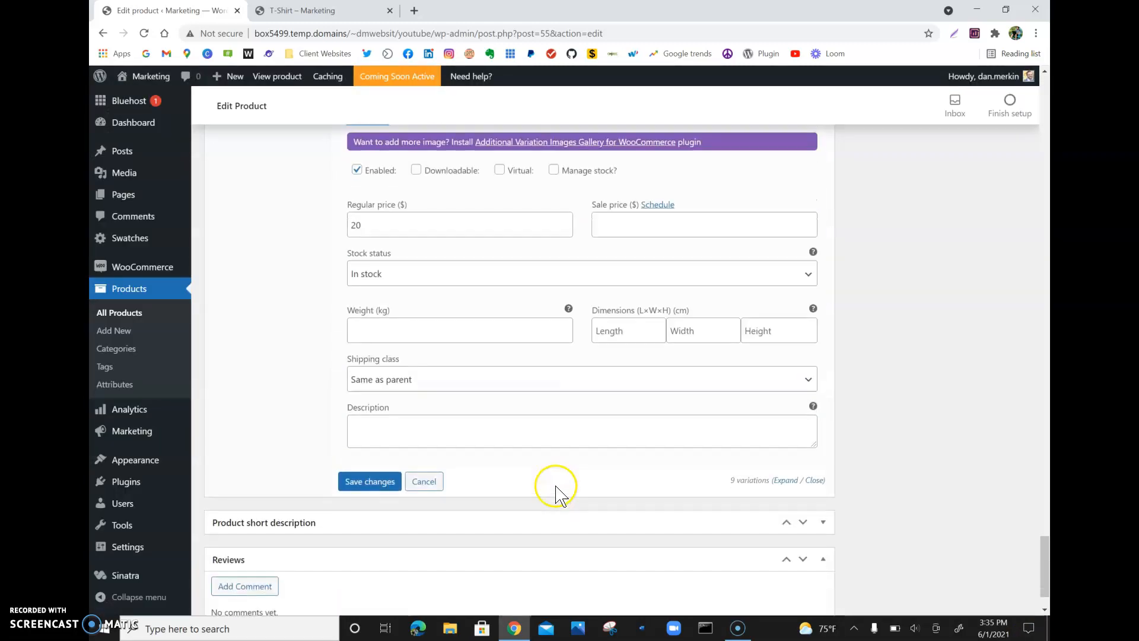
{"action": "left_click", "coordinate": [393, 486]}
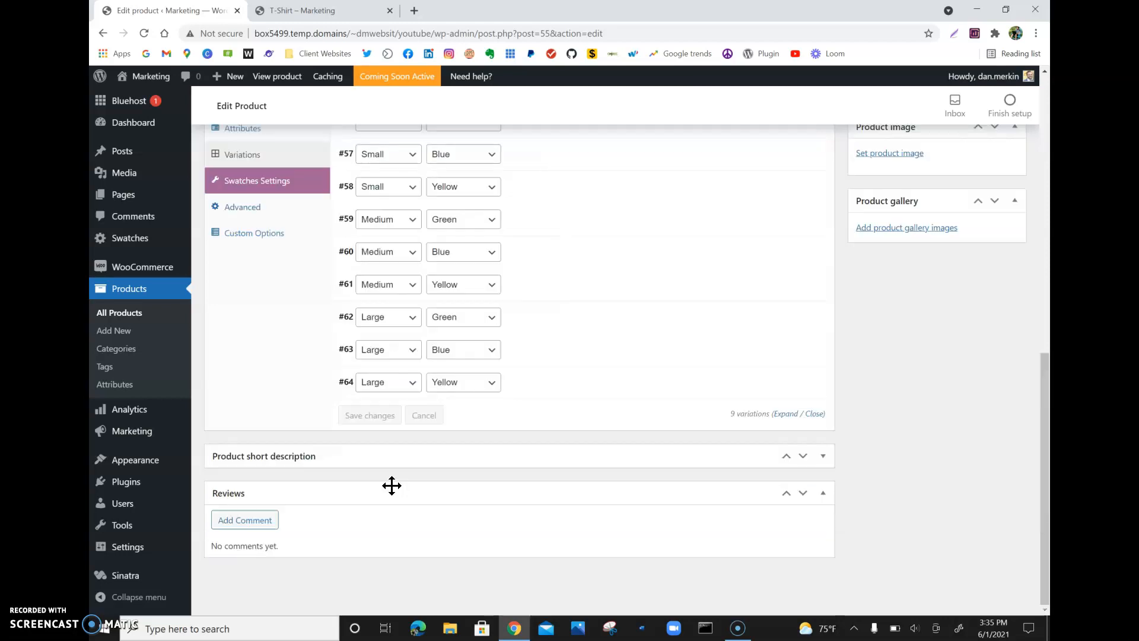
{"action": "scroll", "coordinate": [391, 485], "scroll_direction": "up", "scroll_amount": 6}
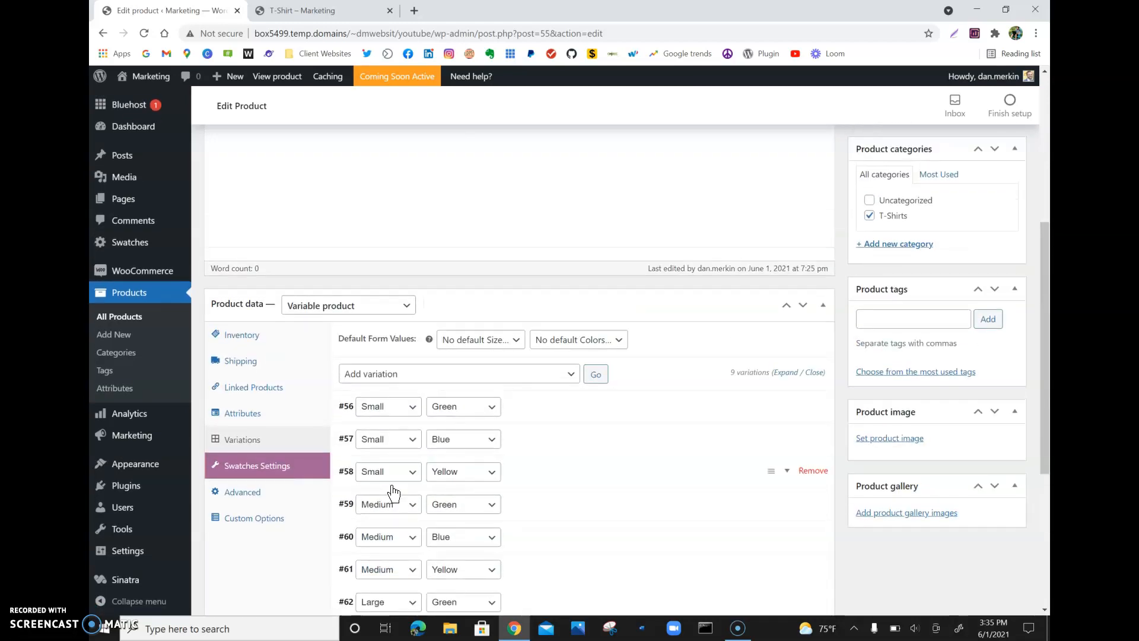
- Review the saved variation list and switch to the storefront T-Shirt product page
{"action": "scroll", "coordinate": [393, 493], "scroll_direction": "down", "scroll_amount": 2}
{"action": "scroll", "coordinate": [394, 493], "scroll_direction": "down", "scroll_amount": 3}
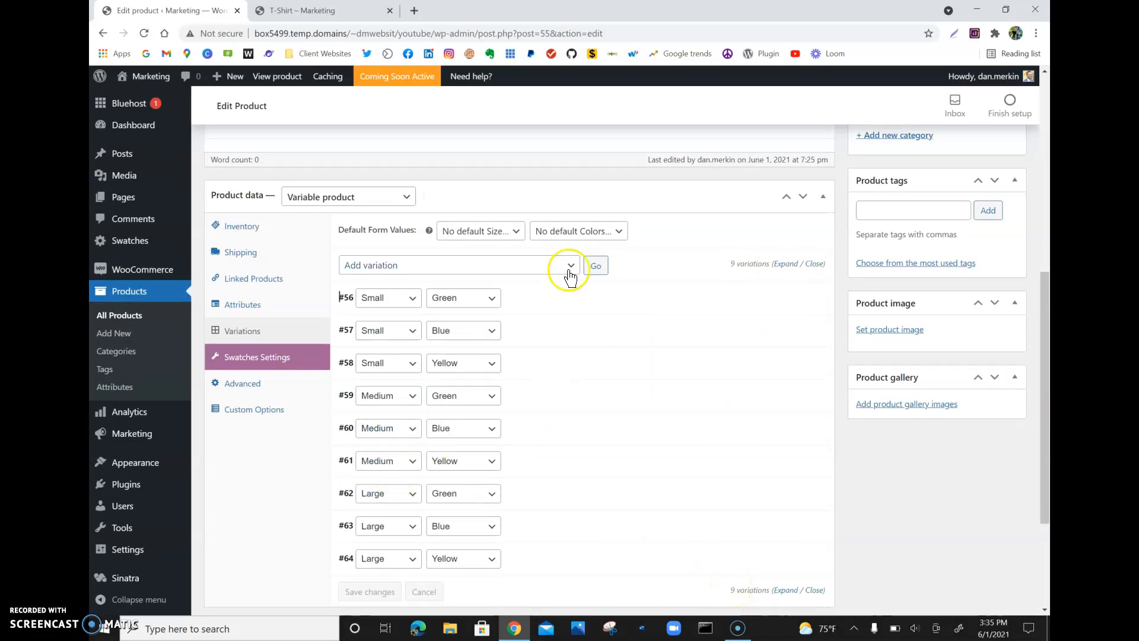
{"action": "scroll", "coordinate": [722, 211], "scroll_direction": "up", "scroll_amount": 4}
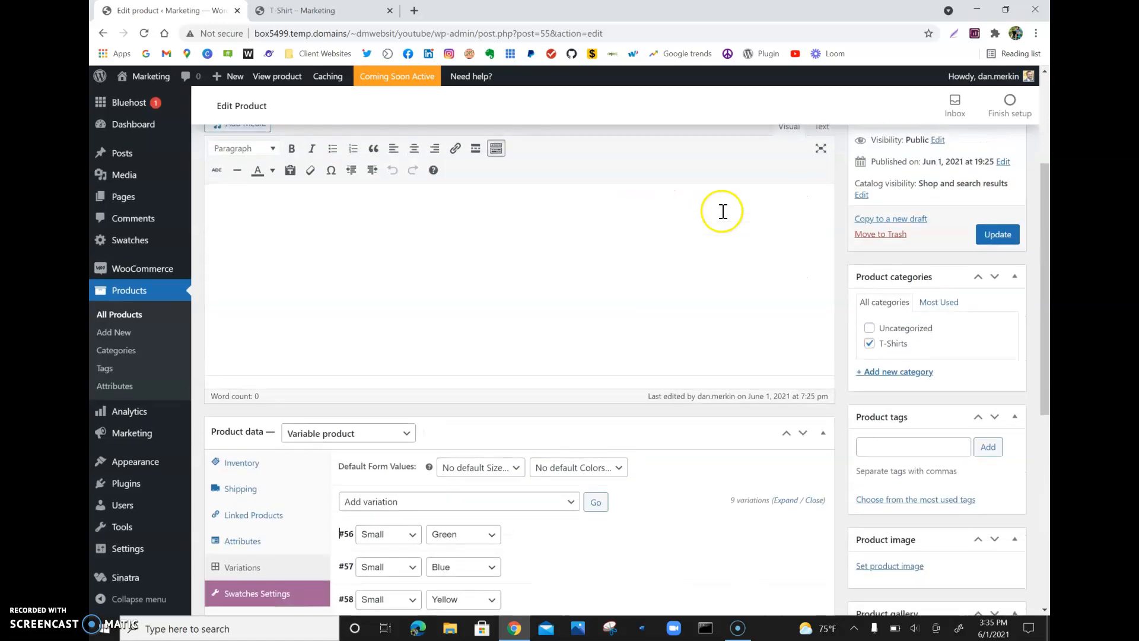
{"action": "scroll", "coordinate": [722, 211], "scroll_direction": "up", "scroll_amount": 3}
{"action": "left_click", "coordinate": [996, 426]}
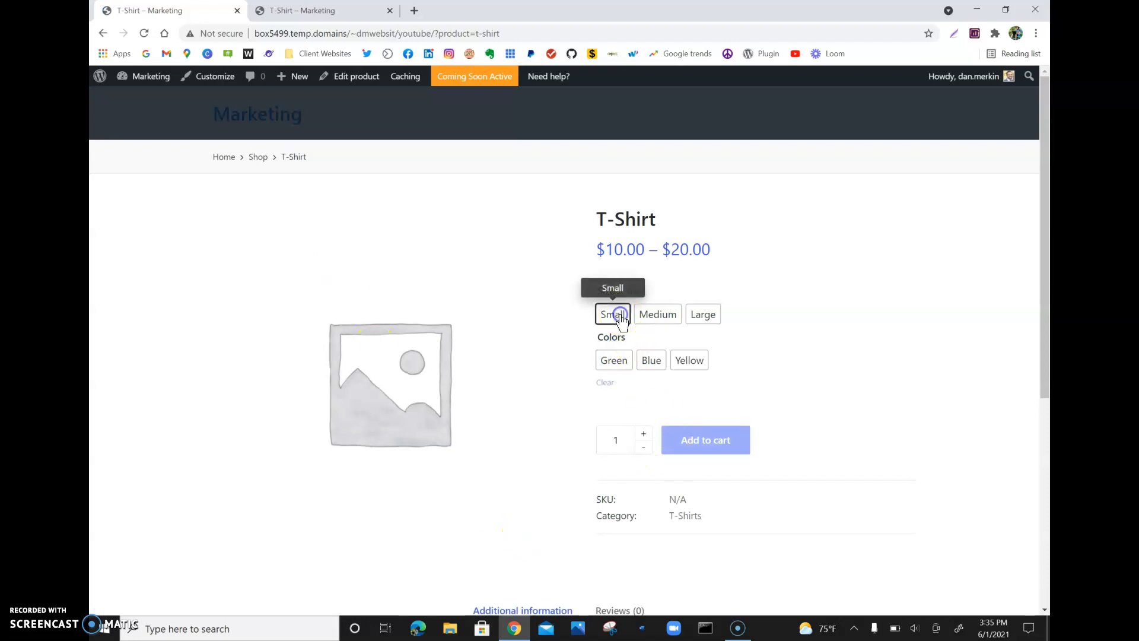
- Select the Large size with the Yellow, Blue and Green swatches to check each variation's image and price
{"action": "left_click", "coordinate": [665, 316]}
{"action": "left_click", "coordinate": [708, 312]}
{"action": "left_click", "coordinate": [682, 369]}
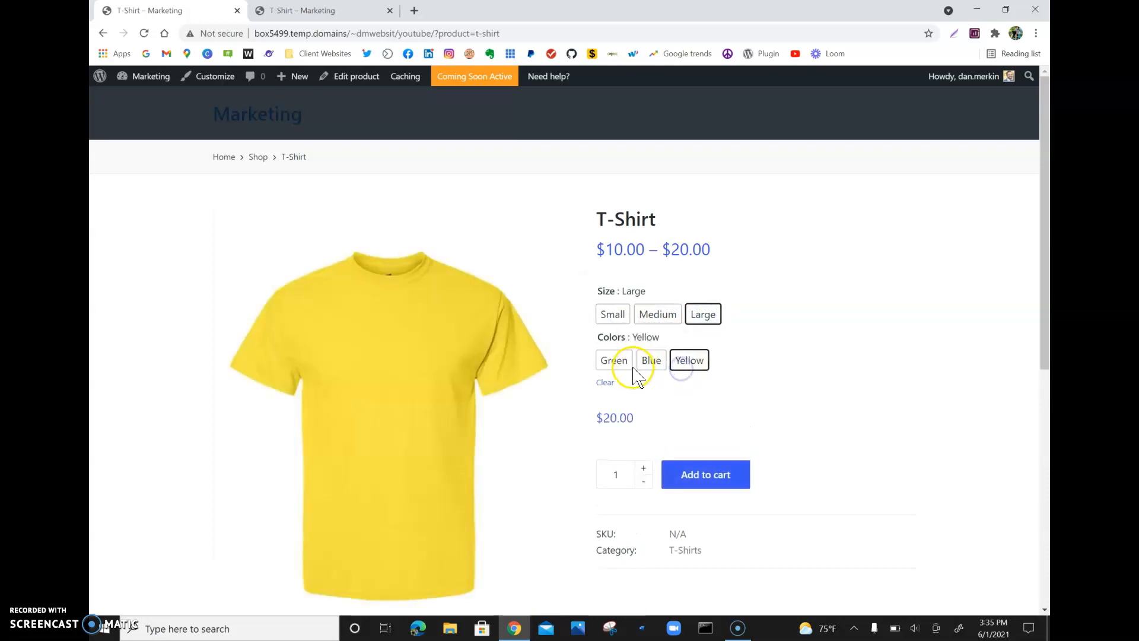
{"action": "left_click", "coordinate": [649, 363]}
{"action": "left_click", "coordinate": [616, 364]}
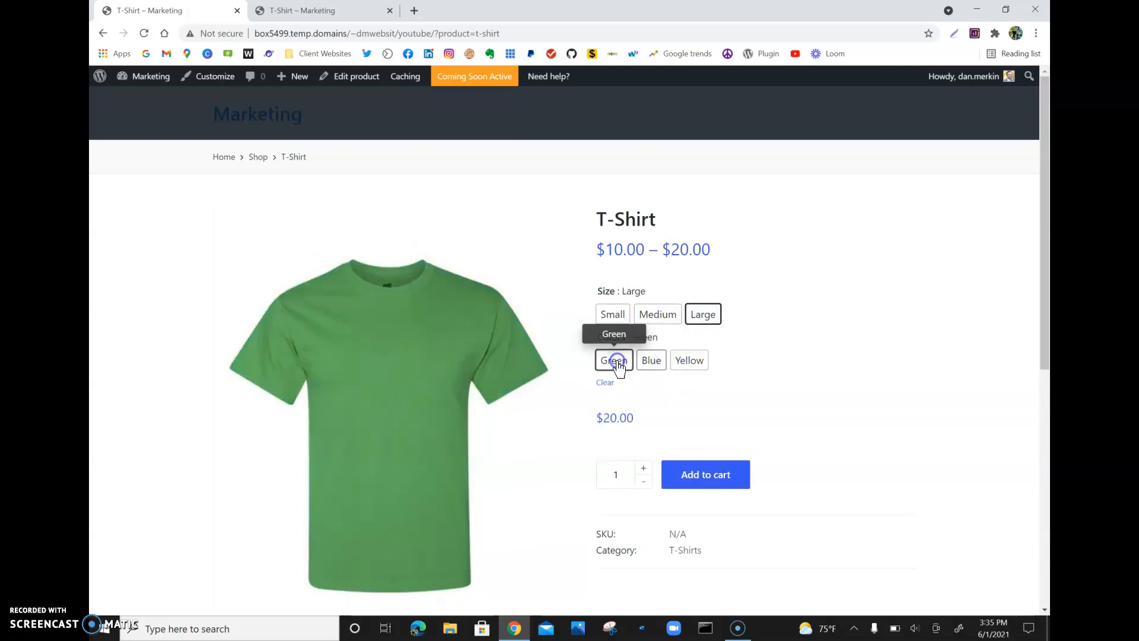
- Select the Medium and Small sizes with different colour swatches to check their images and prices
{"action": "left_click", "coordinate": [664, 314]}
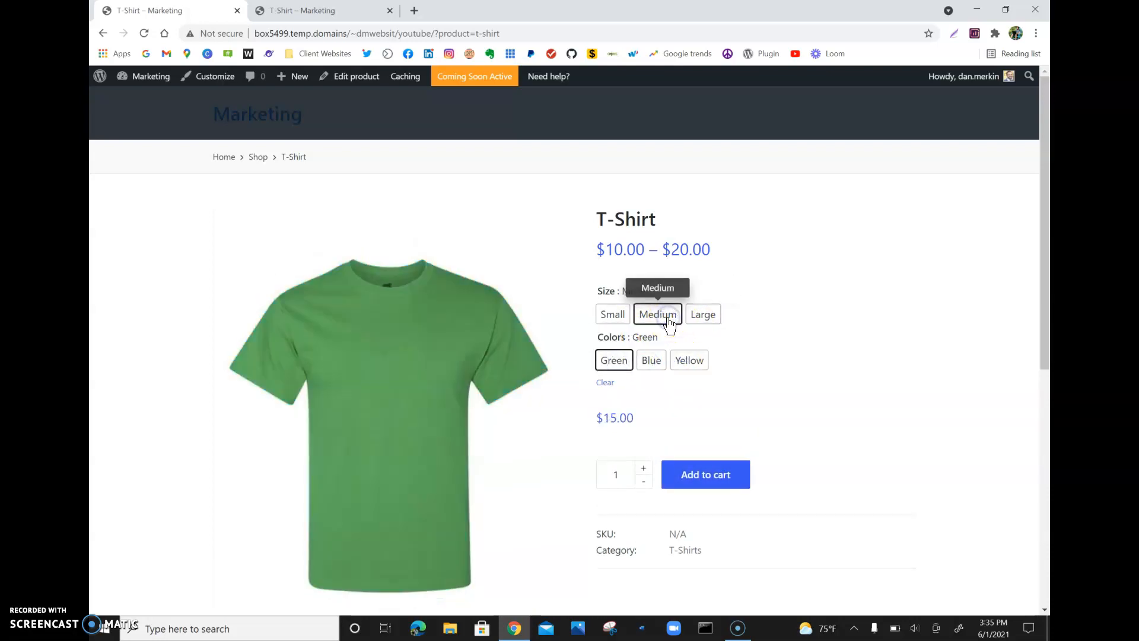
{"action": "left_click", "coordinate": [644, 364]}
{"action": "left_click", "coordinate": [691, 362]}
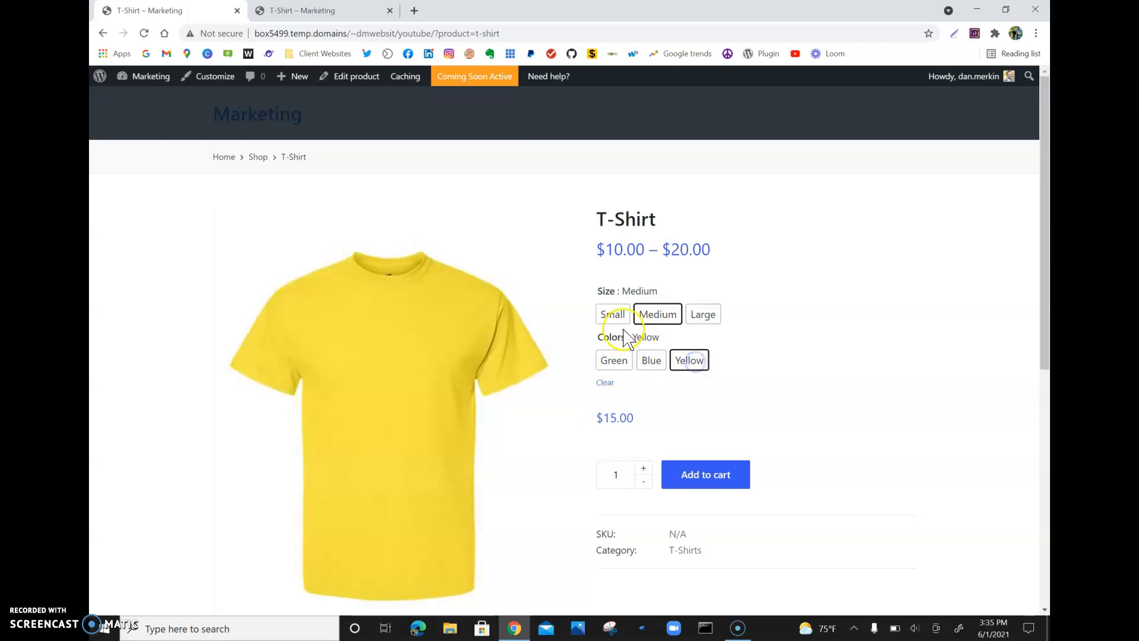
{"action": "left_click", "coordinate": [608, 325]}
{"action": "left_click", "coordinate": [611, 363]}
{"action": "left_click", "coordinate": [675, 368]}
{"action": "left_click", "coordinate": [664, 371]}
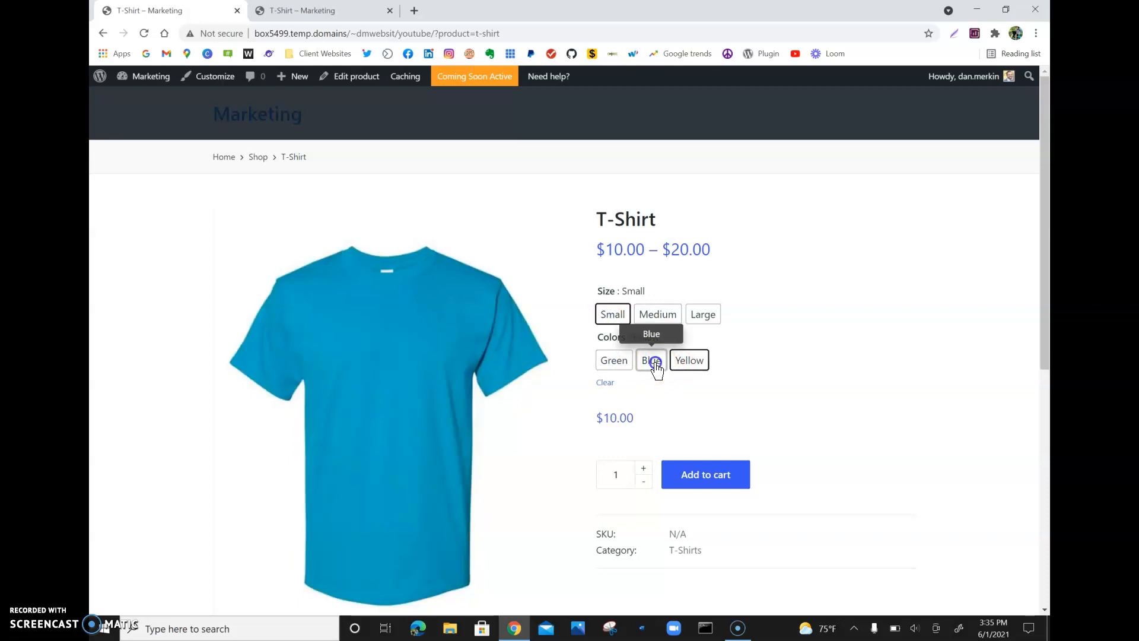
- Lower the product quantity to 0
{"action": "scroll", "coordinate": [657, 369], "scroll_direction": "down", "scroll_amount": 2}
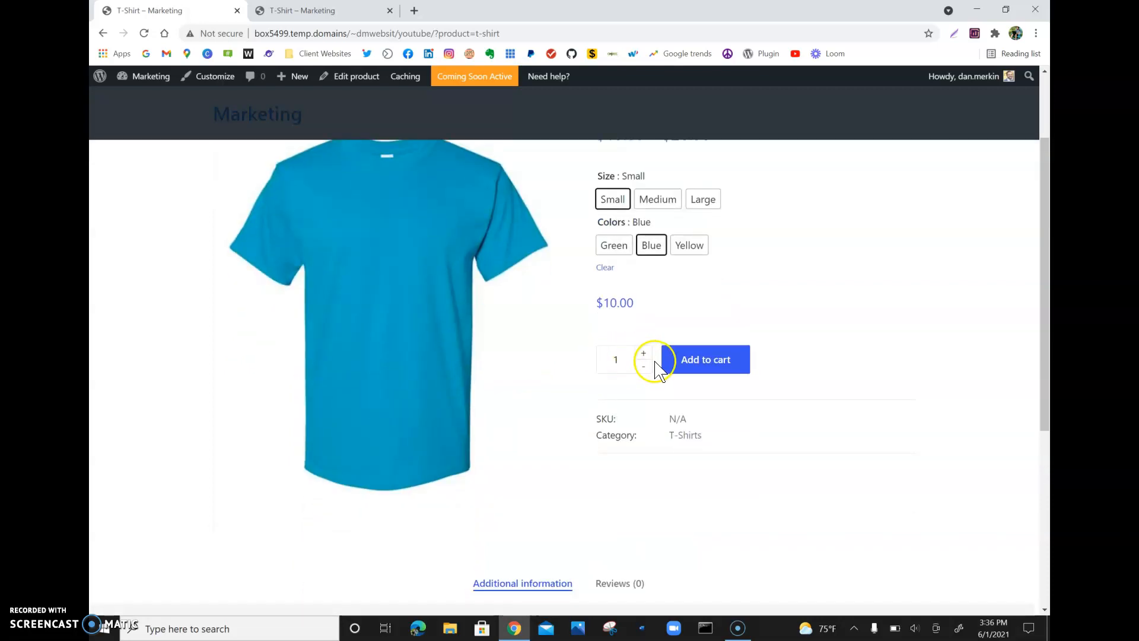
{"action": "left_click", "coordinate": [643, 354]}
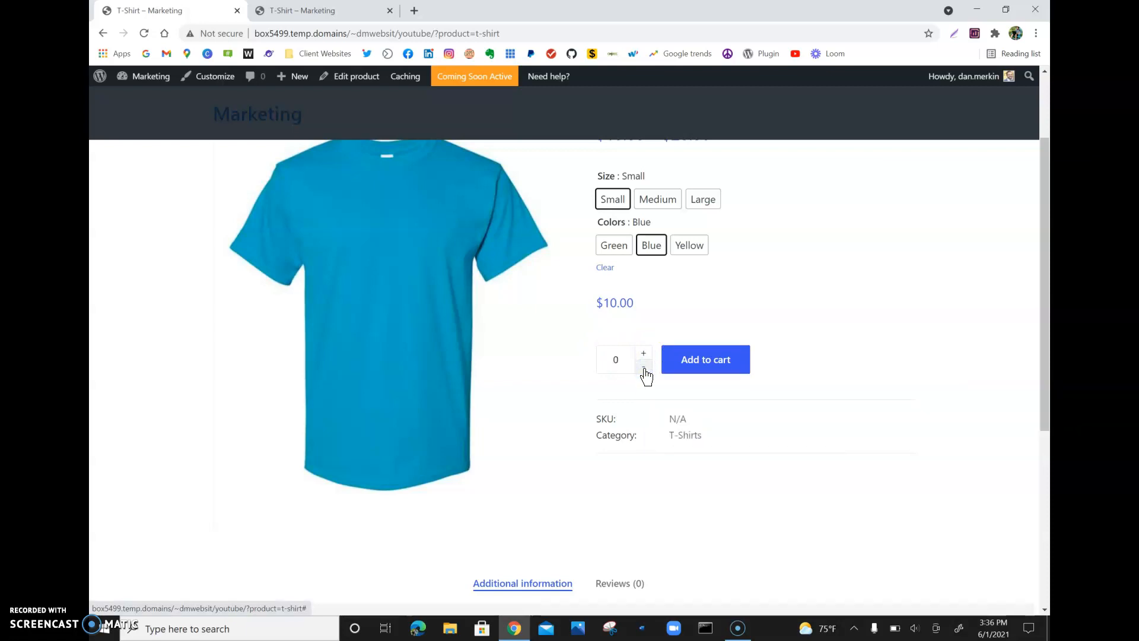
{"action": "scroll", "coordinate": [646, 376], "scroll_direction": "up", "scroll_amount": 2}
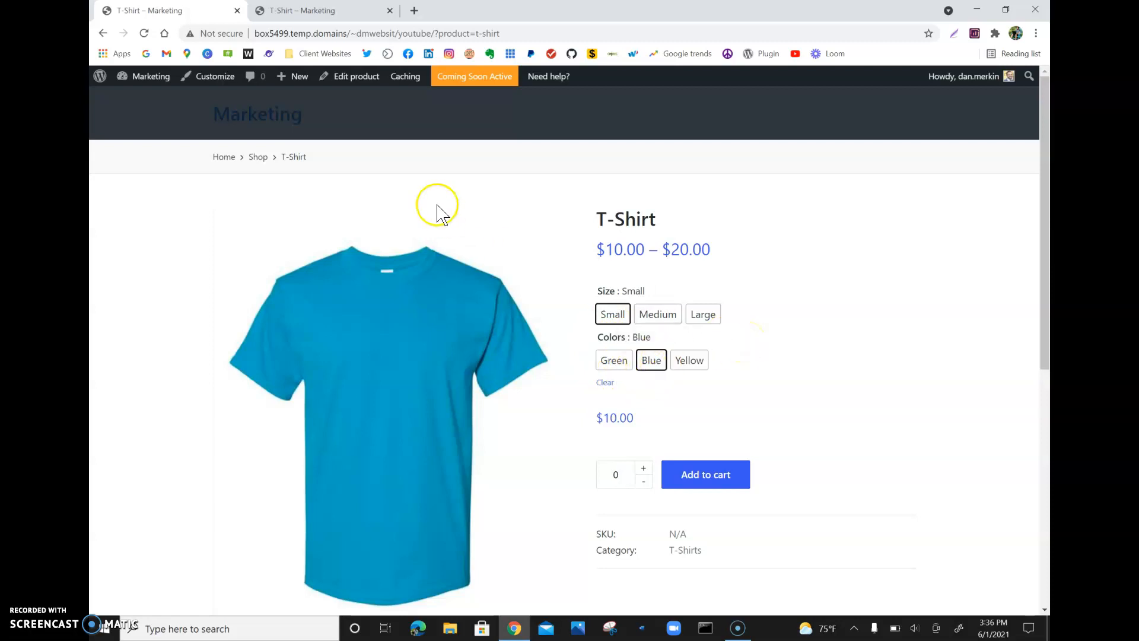
{"action": "scroll", "coordinate": [330, 275], "scroll_direction": "down", "scroll_amount": 6}
{"action": "scroll", "coordinate": [332, 276], "scroll_direction": "up", "scroll_amount": 6}
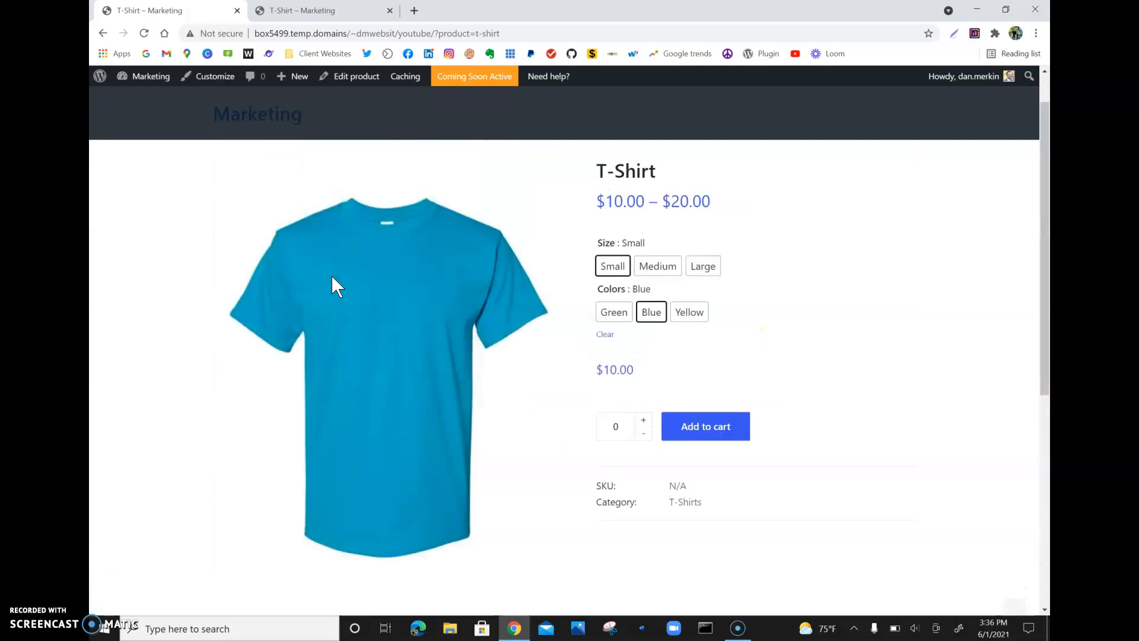
{"action": "scroll", "coordinate": [331, 277], "scroll_direction": "down", "scroll_amount": 5}
{"action": "scroll", "coordinate": [332, 277], "scroll_direction": "up", "scroll_amount": 5}
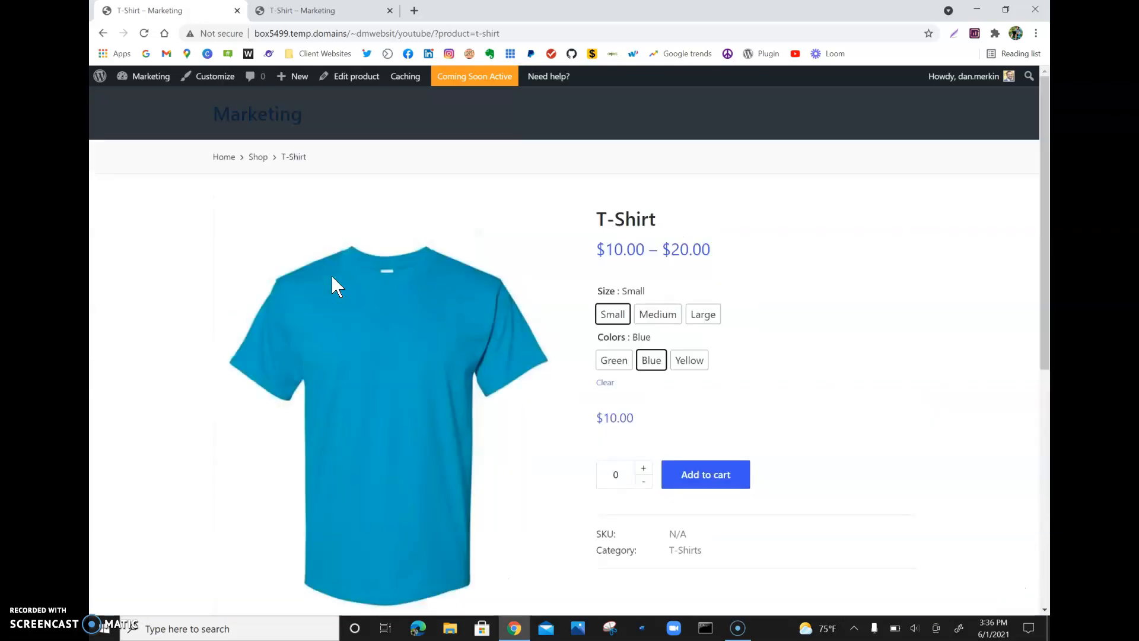
{"action": "scroll", "coordinate": [331, 275], "scroll_direction": "down", "scroll_amount": 7}
{"action": "scroll", "coordinate": [331, 275], "scroll_direction": "up", "scroll_amount": 7}
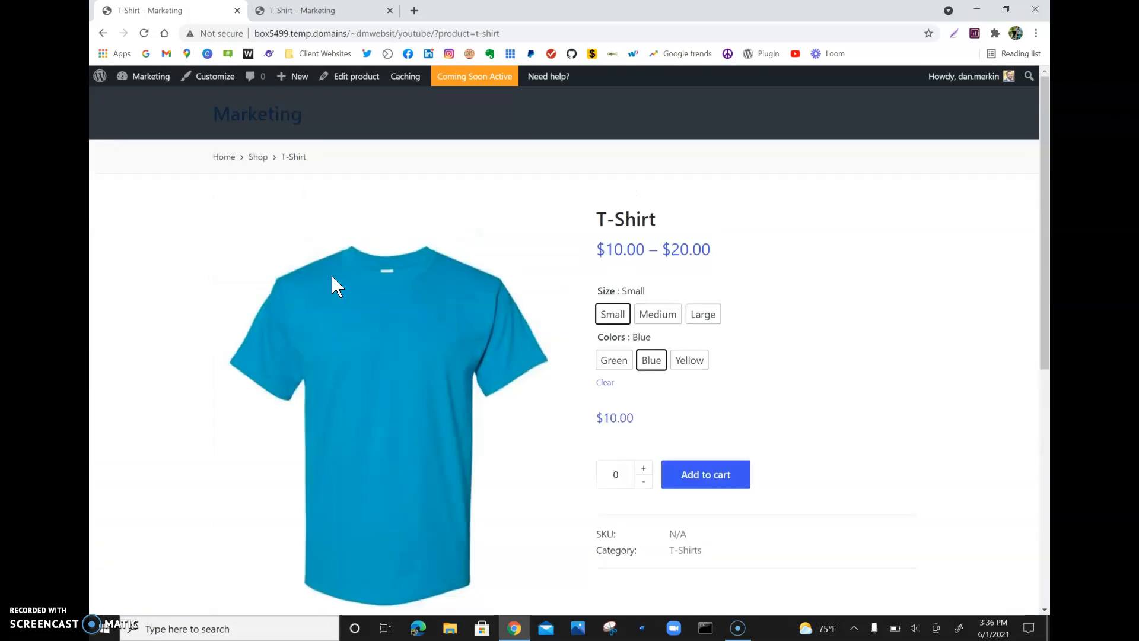